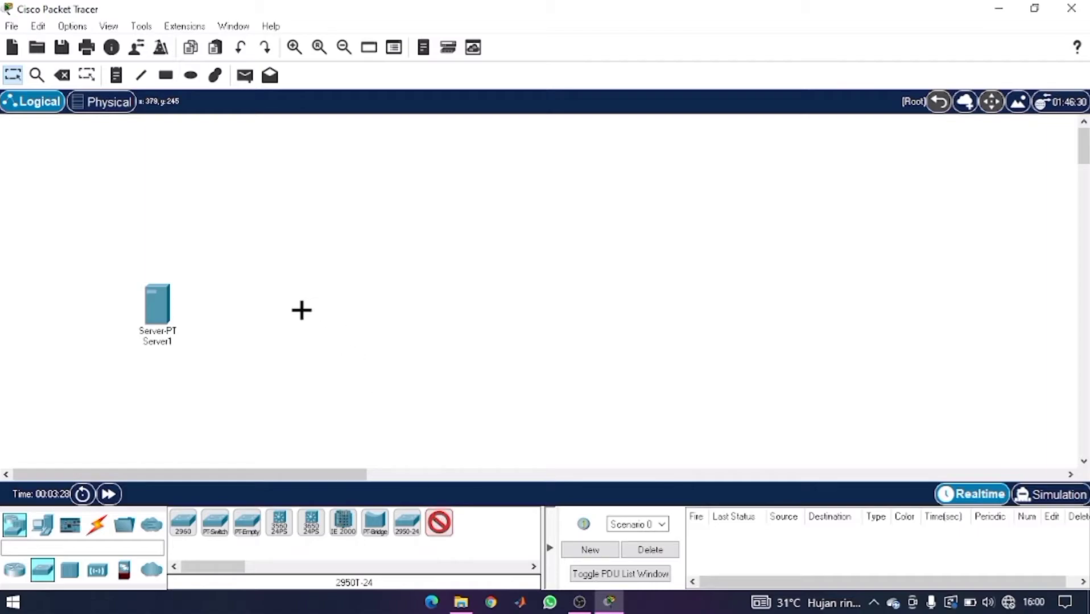
Place a 2950T-24 switch beside the server and arrange five PCs in an arc around the switch.
{"action": "left_click", "coordinate": [295, 311]}
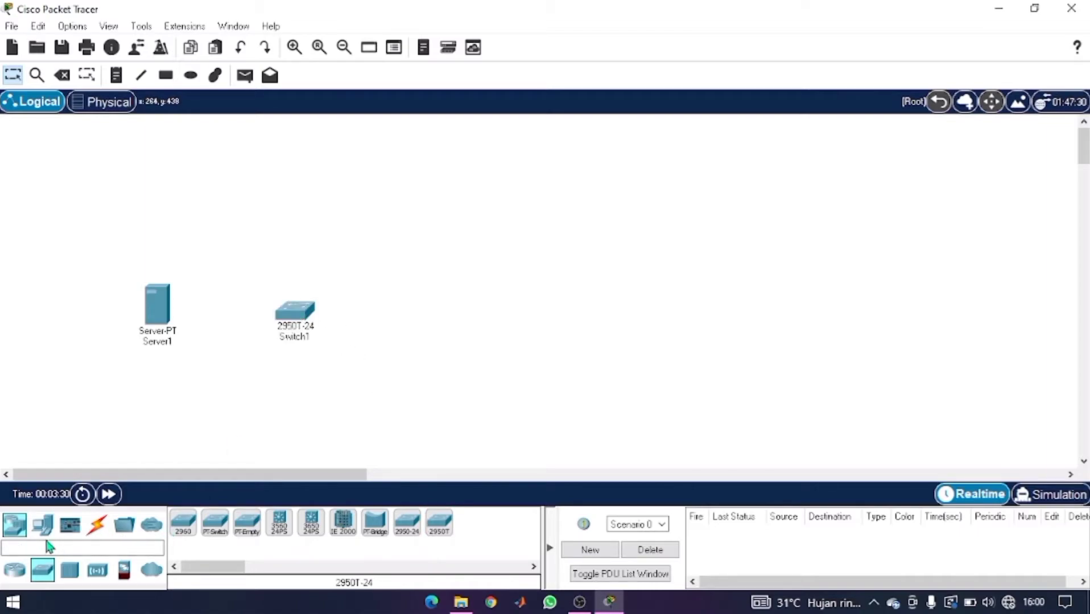
{"action": "left_click", "coordinate": [42, 524]}
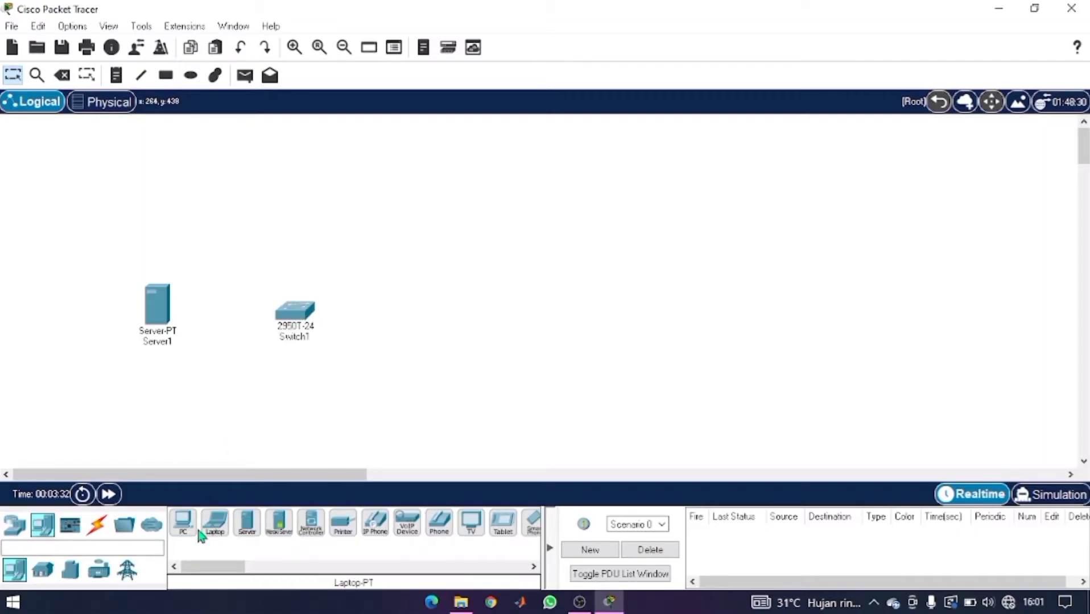
{"action": "left_click", "coordinate": [184, 529]}
{"action": "left_click", "coordinate": [284, 178]}
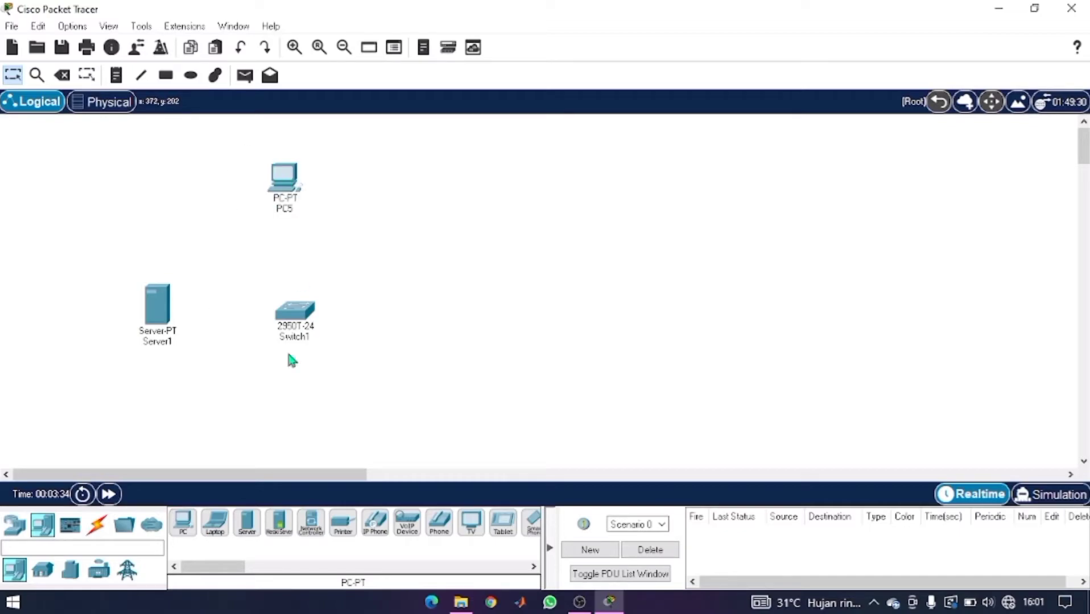
{"action": "left_click", "coordinate": [183, 529]}
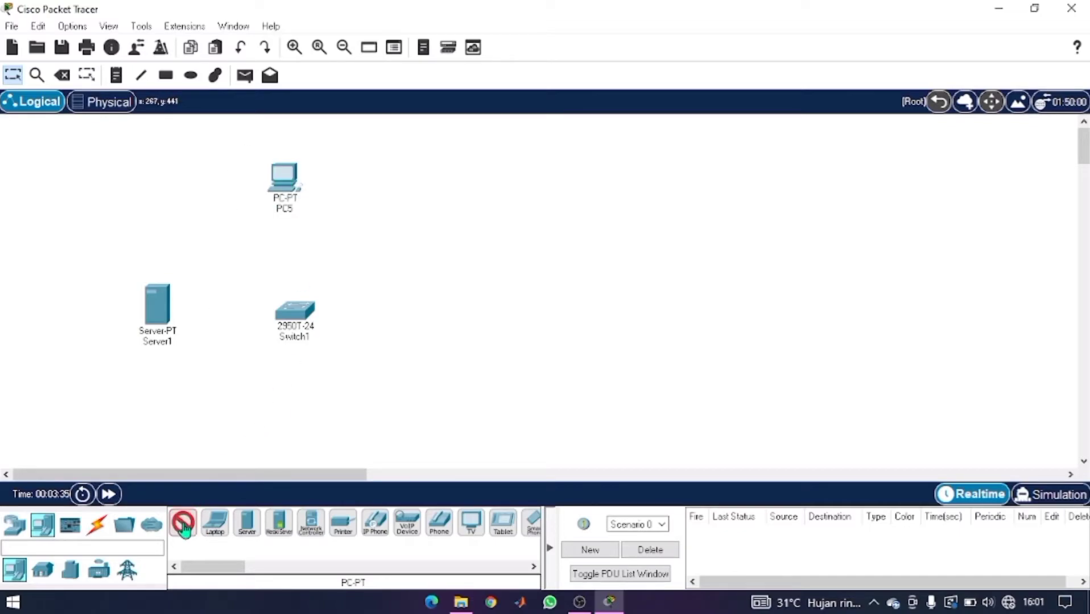
{"action": "left_click", "coordinate": [379, 229]}
{"action": "left_click", "coordinate": [184, 529]}
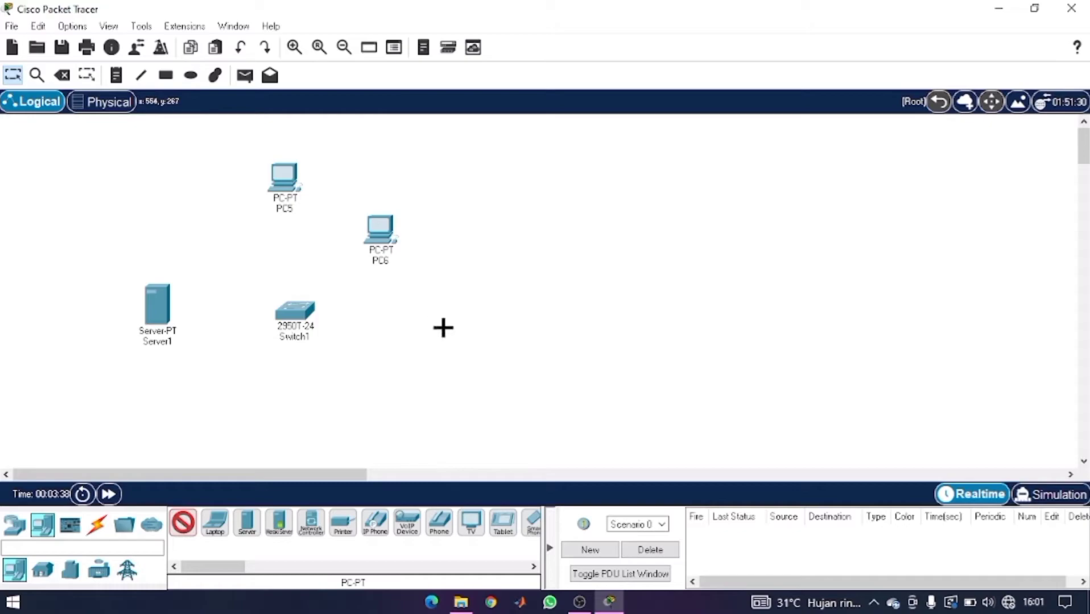
{"action": "left_click", "coordinate": [442, 327]}
{"action": "left_click", "coordinate": [181, 529]}
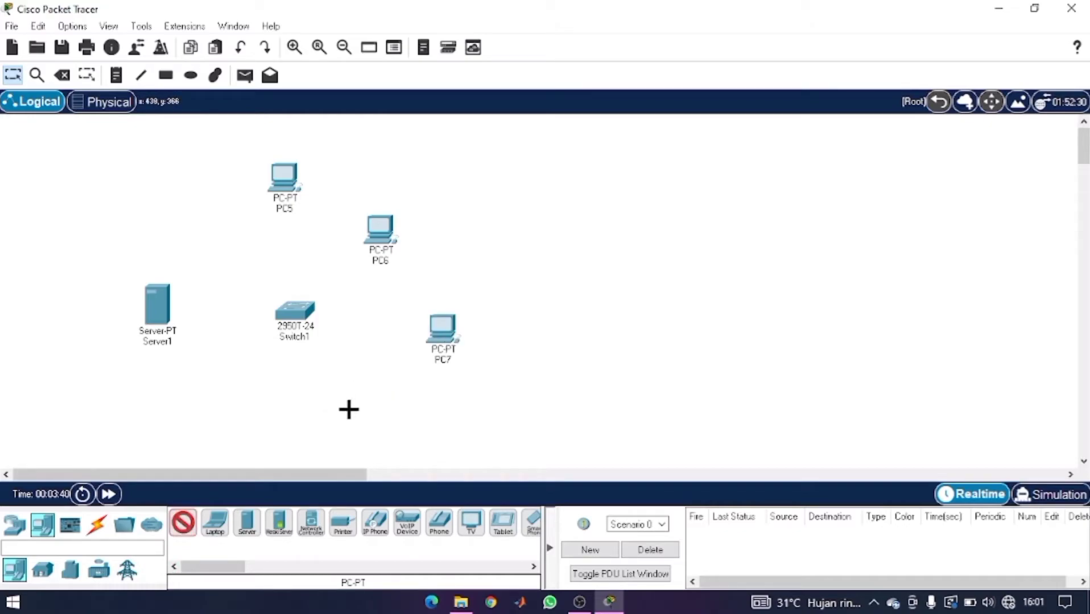
{"action": "left_click", "coordinate": [375, 414]}
{"action": "left_click", "coordinate": [183, 528]}
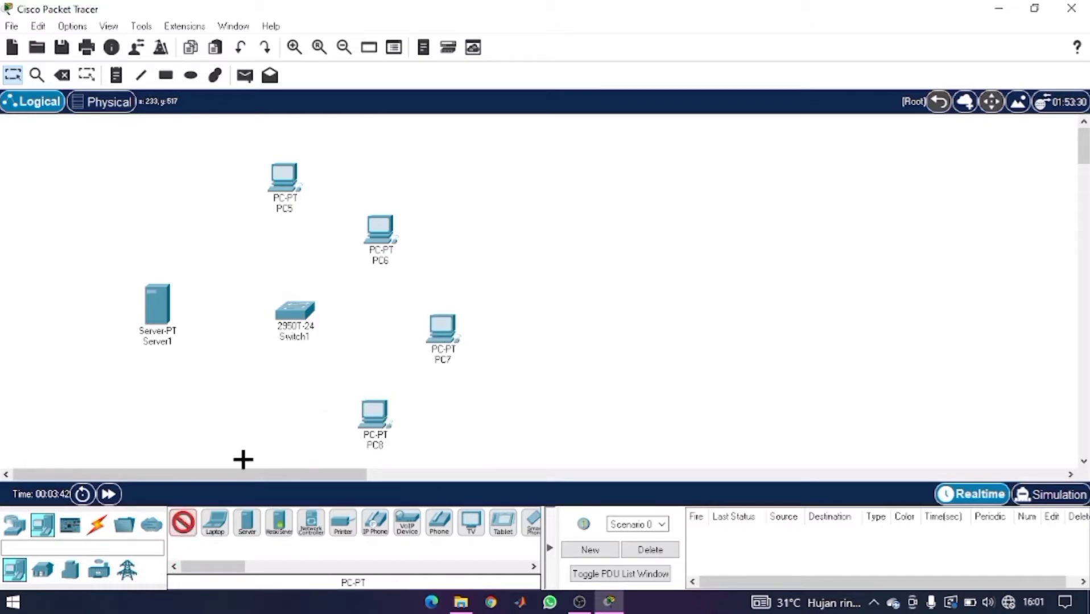
{"action": "left_click", "coordinate": [267, 418]}
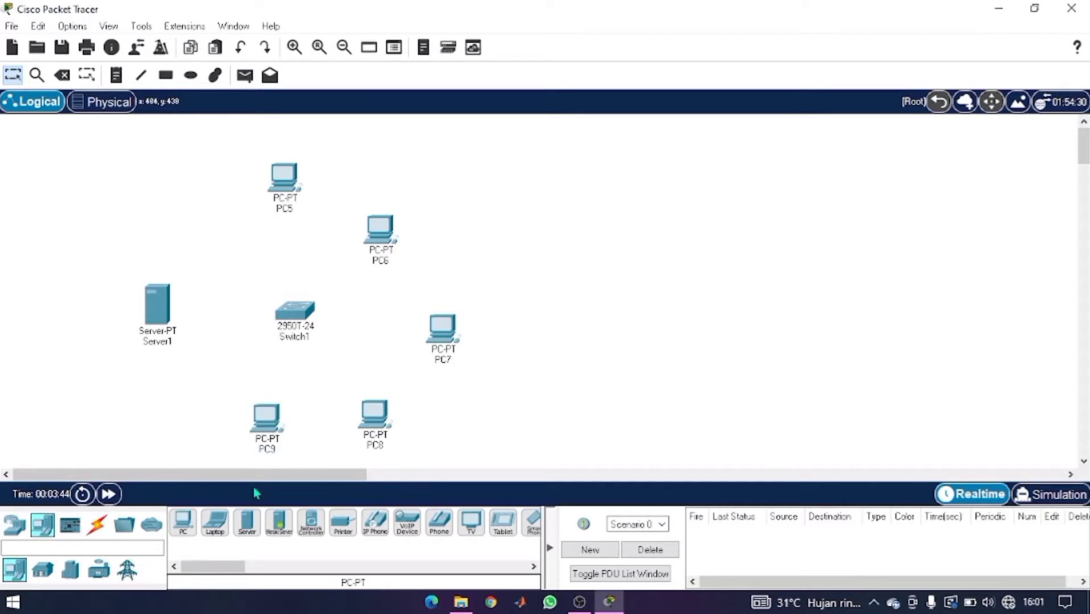
Cable Server1 and PC9 to the switch using the automatically chosen connection type.
{"action": "left_click", "coordinate": [95, 532]}
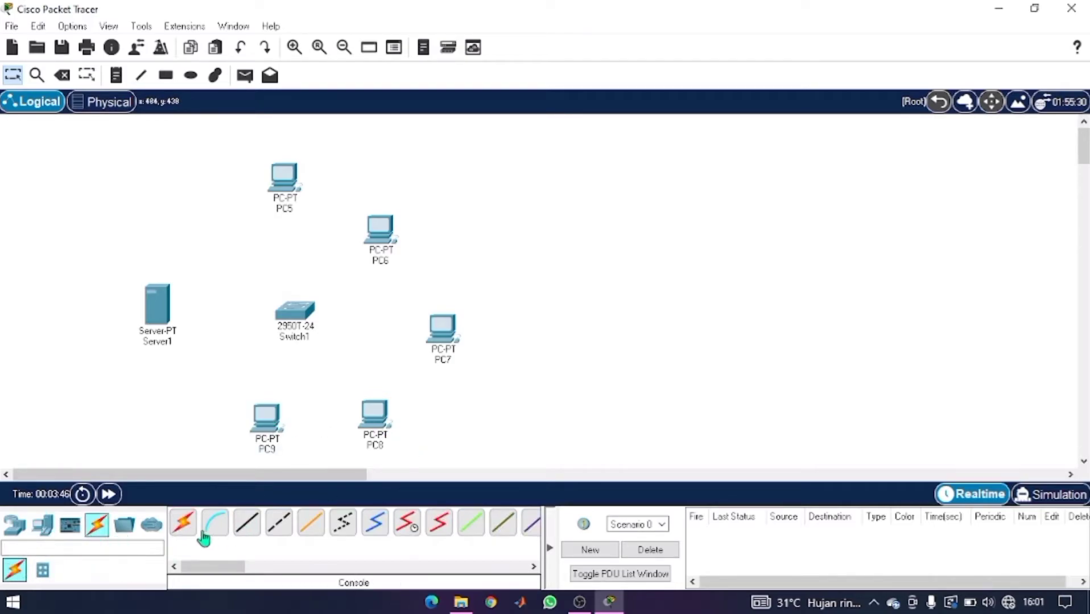
{"action": "left_click", "coordinate": [183, 522]}
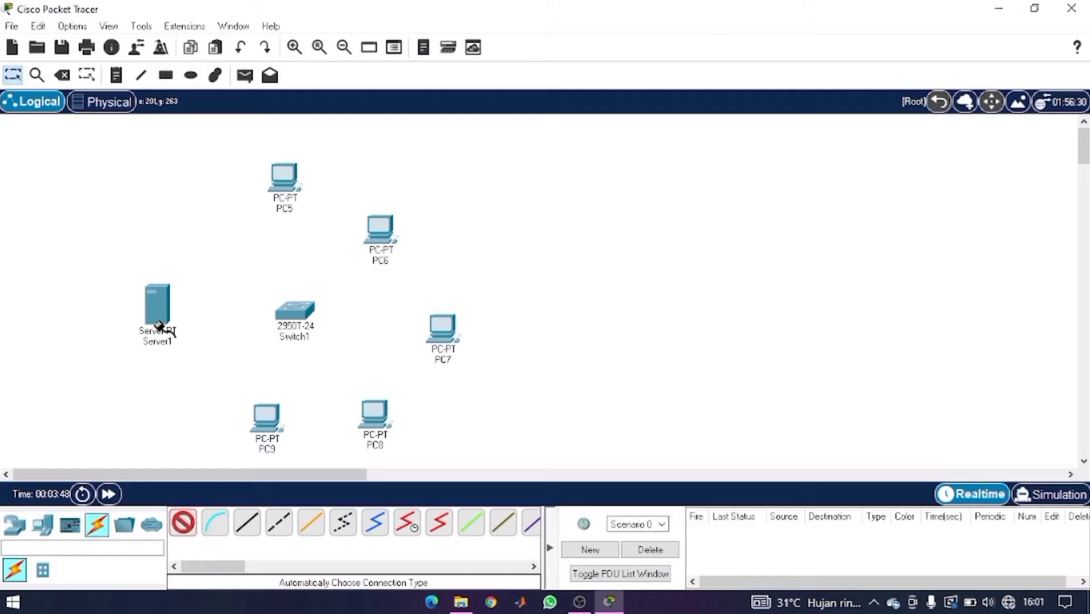
{"action": "left_click", "coordinate": [158, 296]}
{"action": "left_click", "coordinate": [286, 313]}
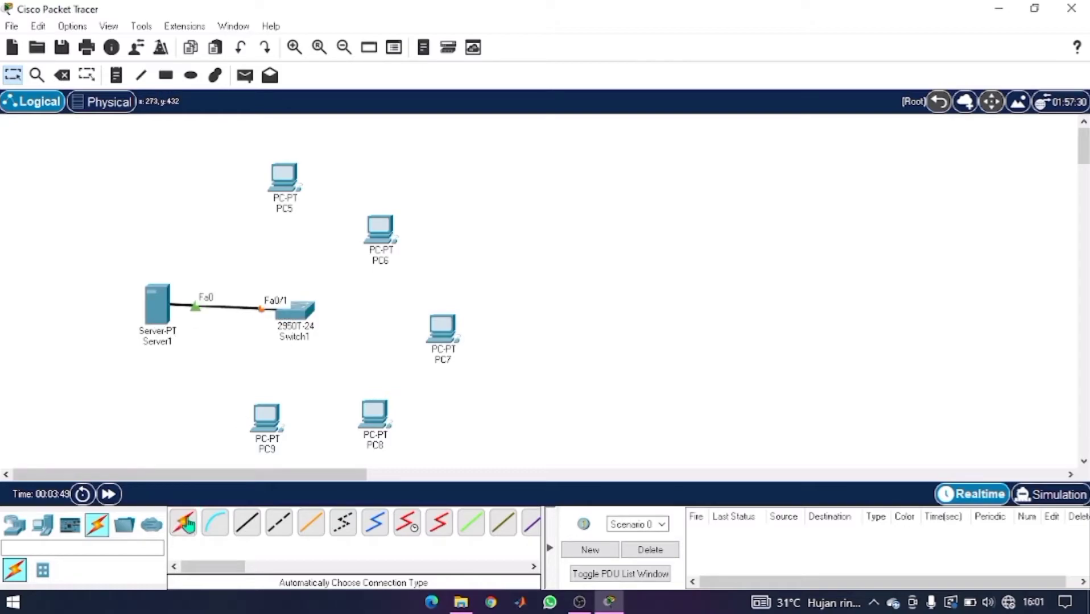
{"action": "left_click", "coordinate": [183, 522]}
{"action": "left_click", "coordinate": [259, 427]}
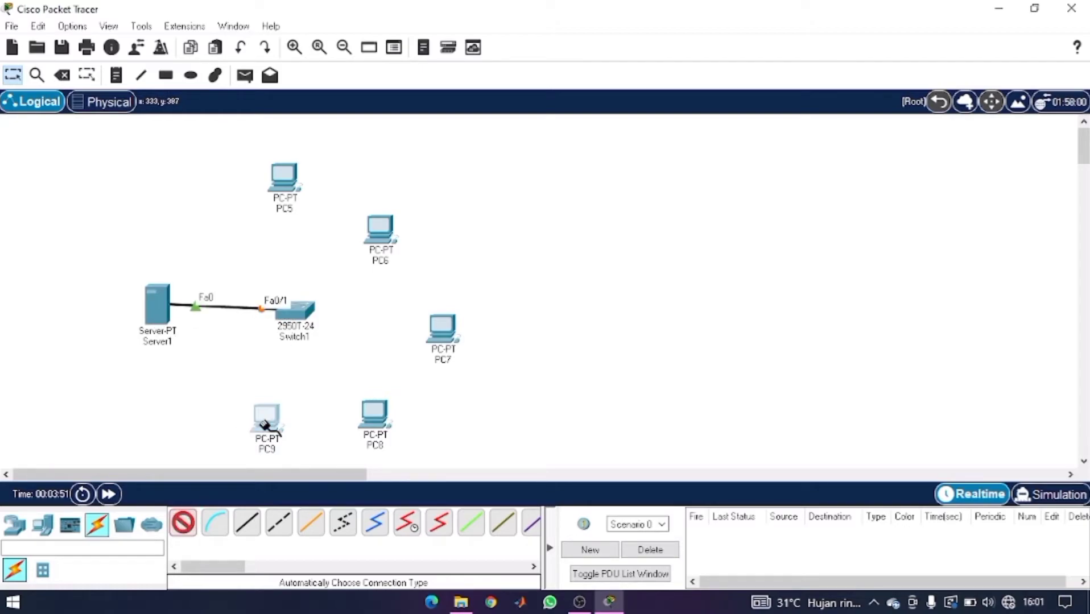
{"action": "left_click", "coordinate": [292, 315]}
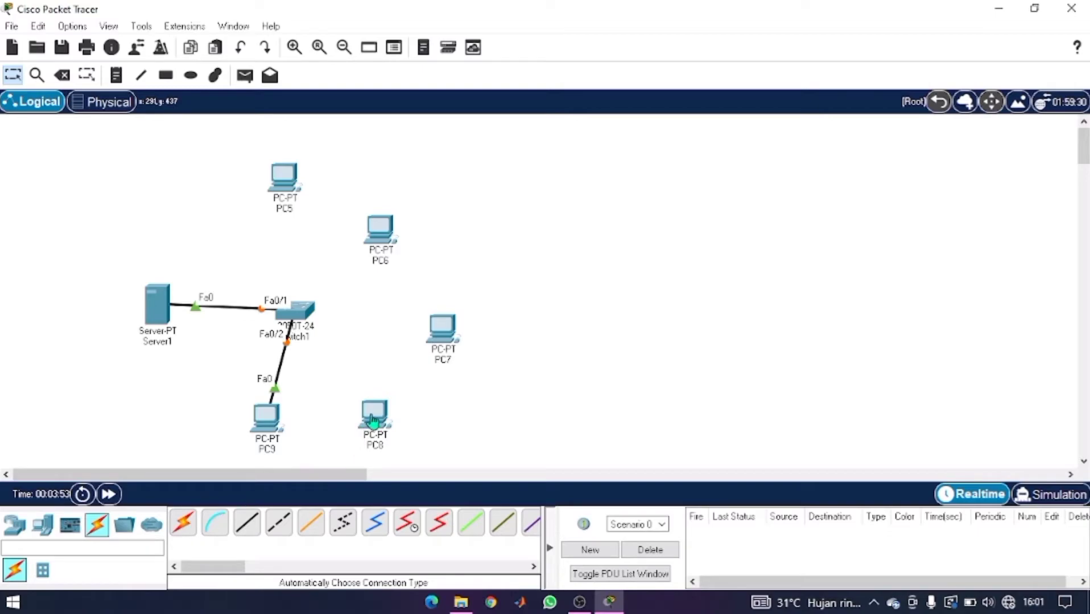
Cable PC8 and PC7 to the switch using the automatically chosen connection type.
{"action": "left_click", "coordinate": [185, 524]}
{"action": "left_click", "coordinate": [184, 524]}
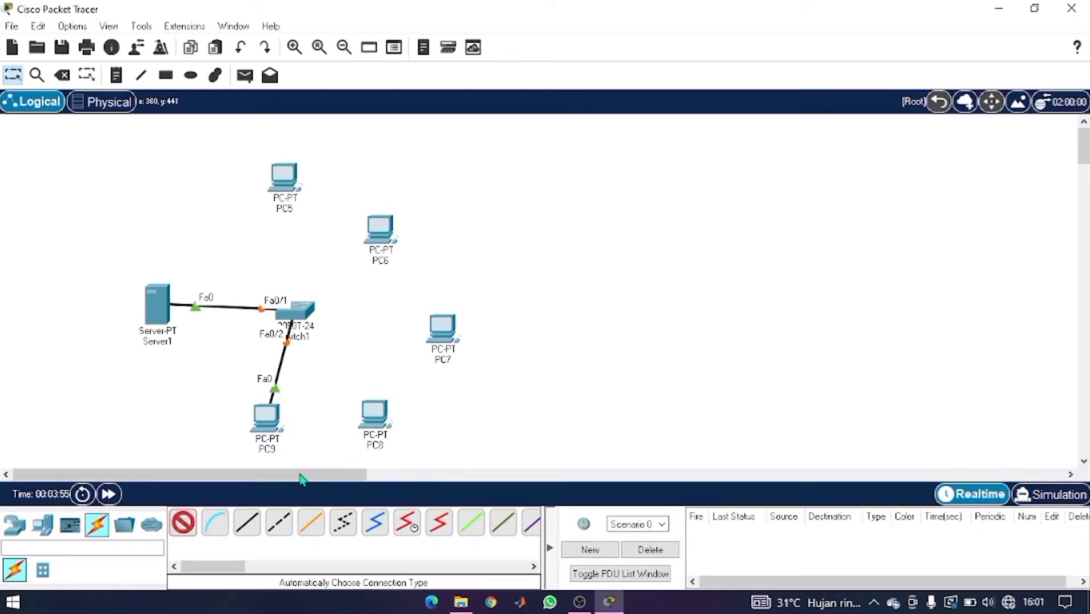
{"action": "left_click", "coordinate": [374, 414]}
{"action": "left_click", "coordinate": [297, 312]}
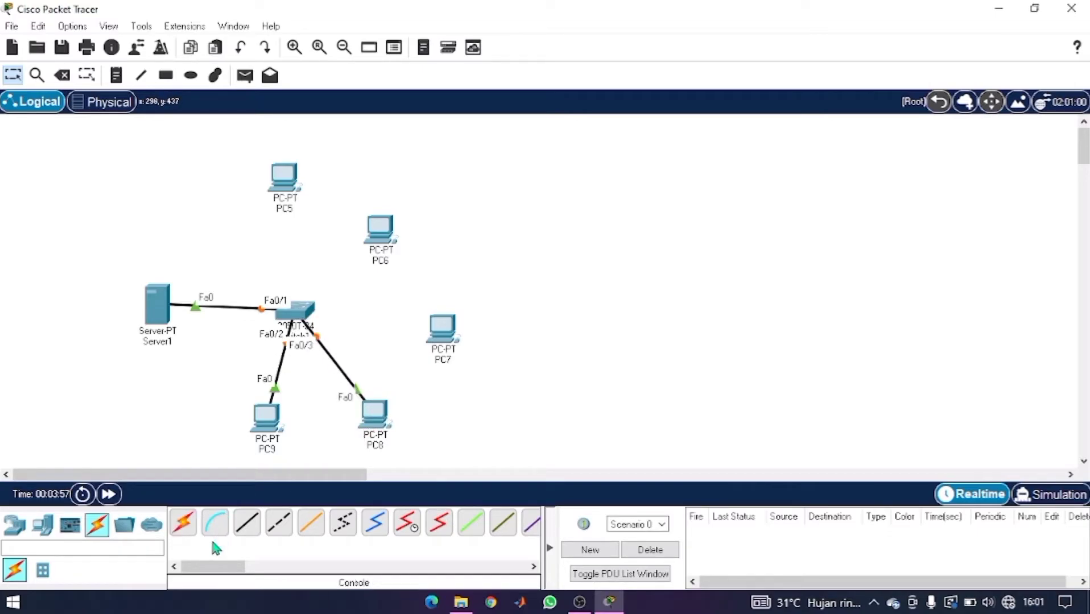
{"action": "left_click", "coordinate": [184, 523]}
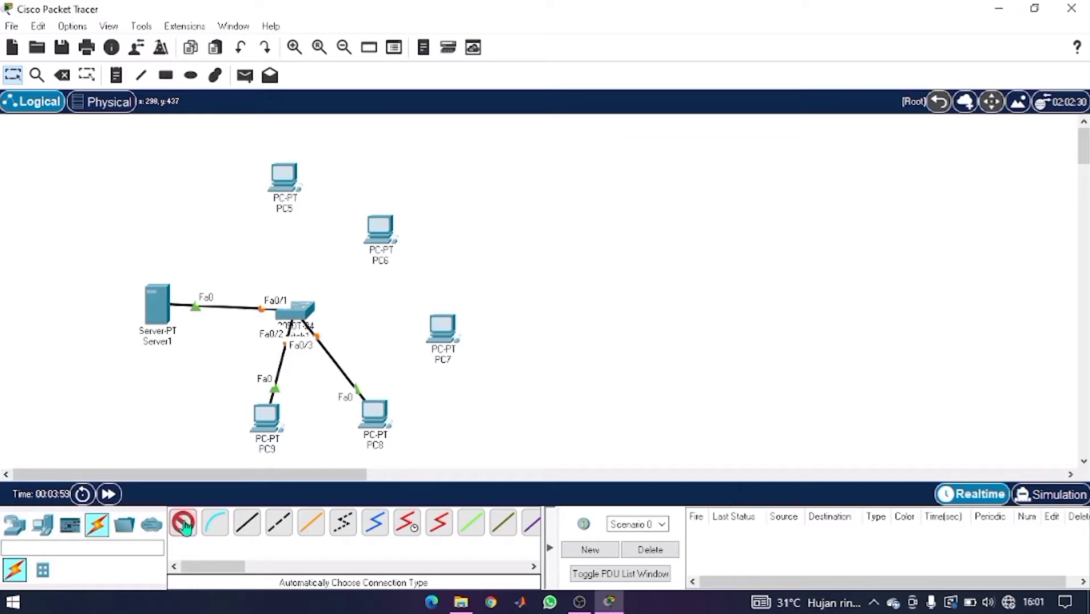
{"action": "left_click", "coordinate": [295, 312]}
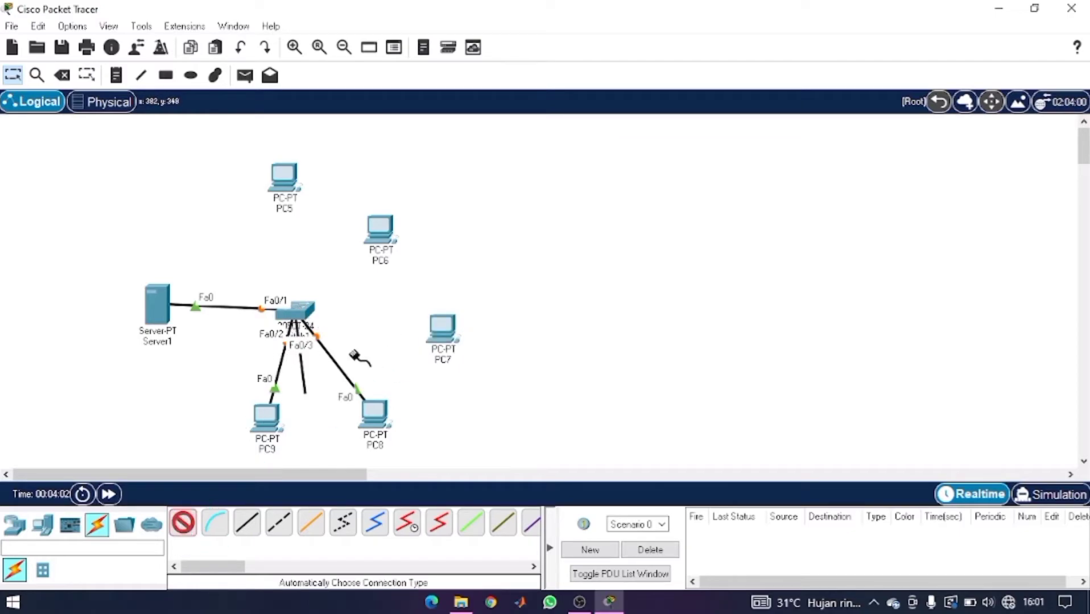
{"action": "left_click", "coordinate": [442, 325]}
Cable PC6 and PC5 to the switch using the automatically chosen connection type.
{"action": "left_click", "coordinate": [182, 523]}
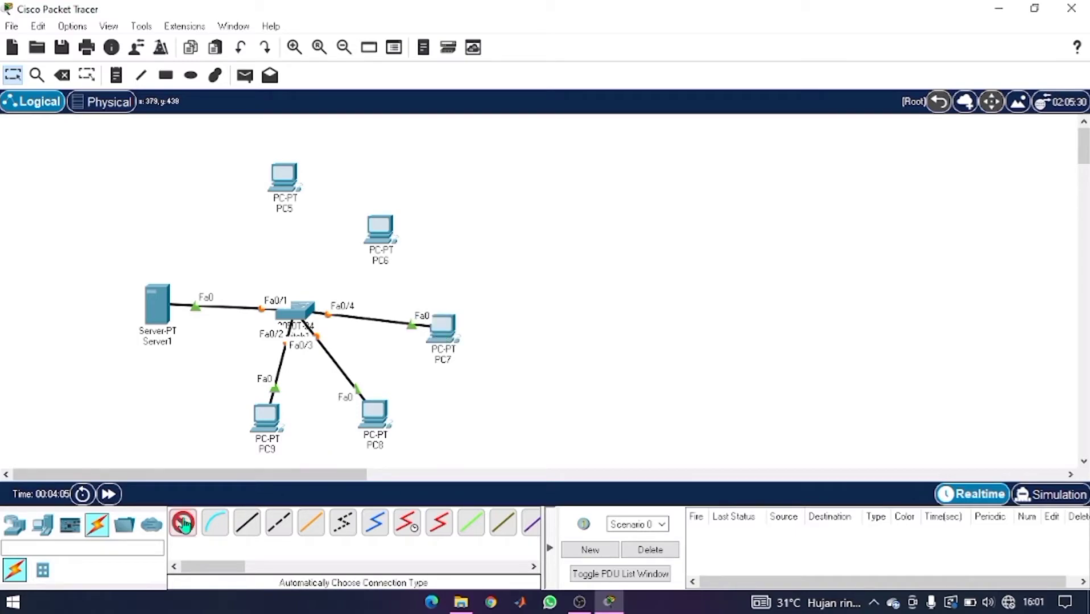
{"action": "left_click", "coordinate": [377, 237]}
{"action": "left_click", "coordinate": [296, 310]}
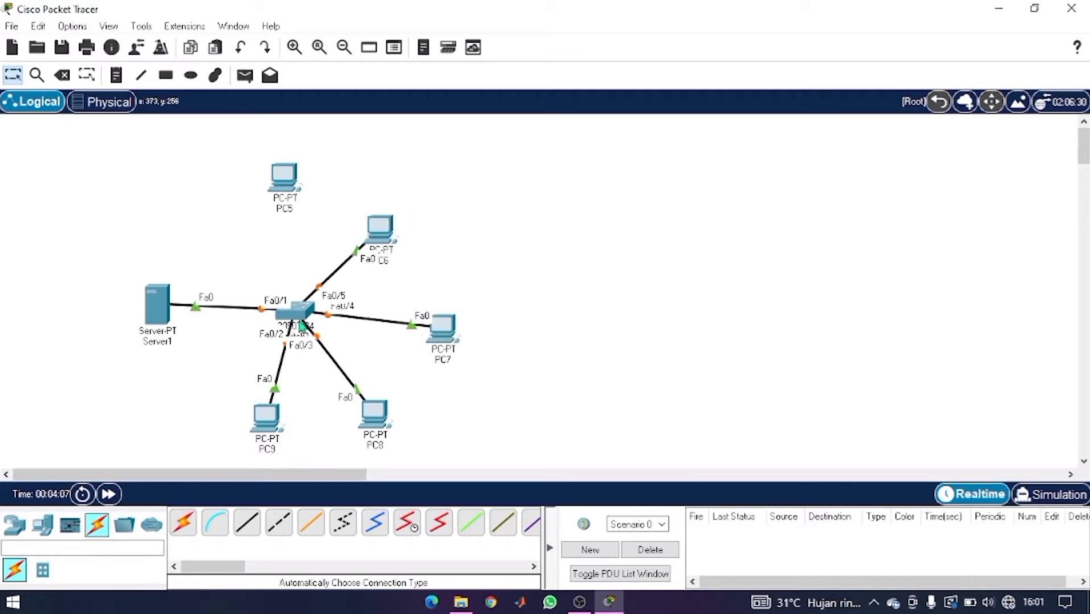
{"action": "left_click", "coordinate": [190, 528]}
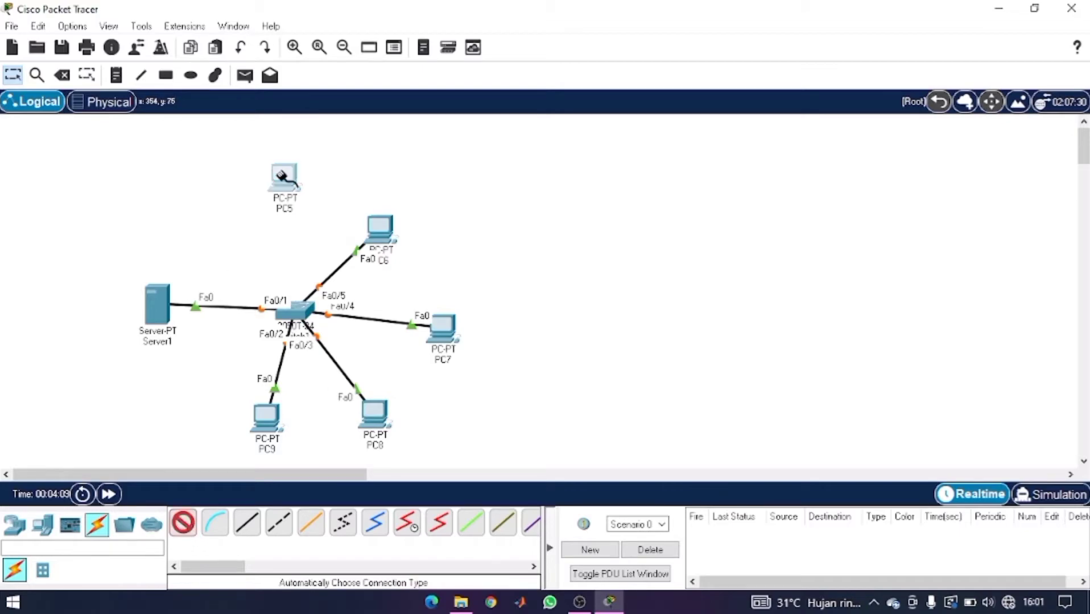
{"action": "left_click", "coordinate": [286, 177]}
{"action": "left_click", "coordinate": [295, 312]}
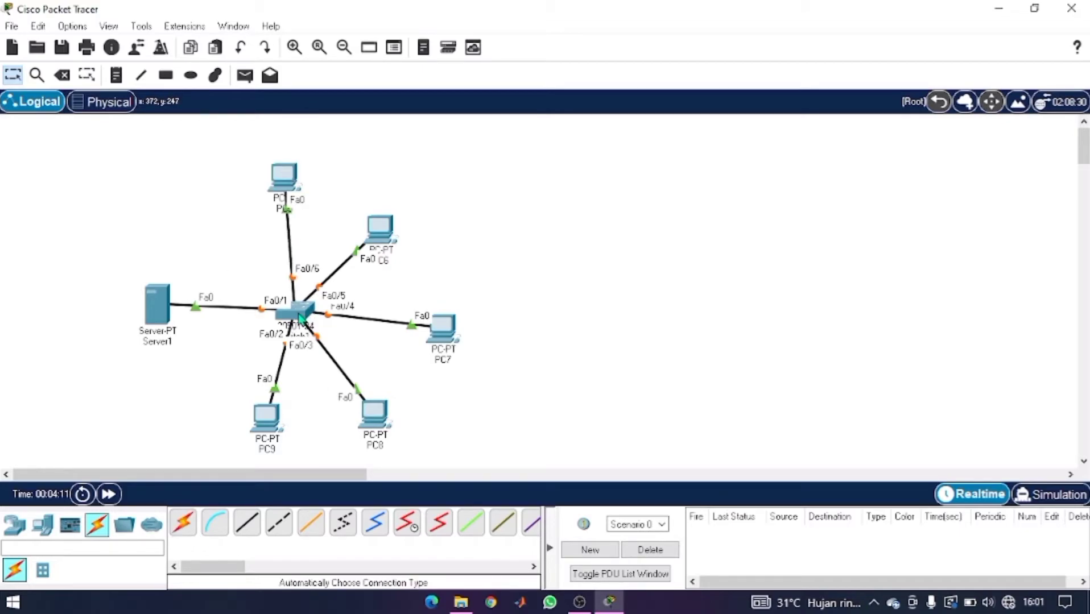
Add the note "192.168.10.0/24" above Server1 and nudge it into place over the device.
{"action": "left_click", "coordinate": [117, 75]}
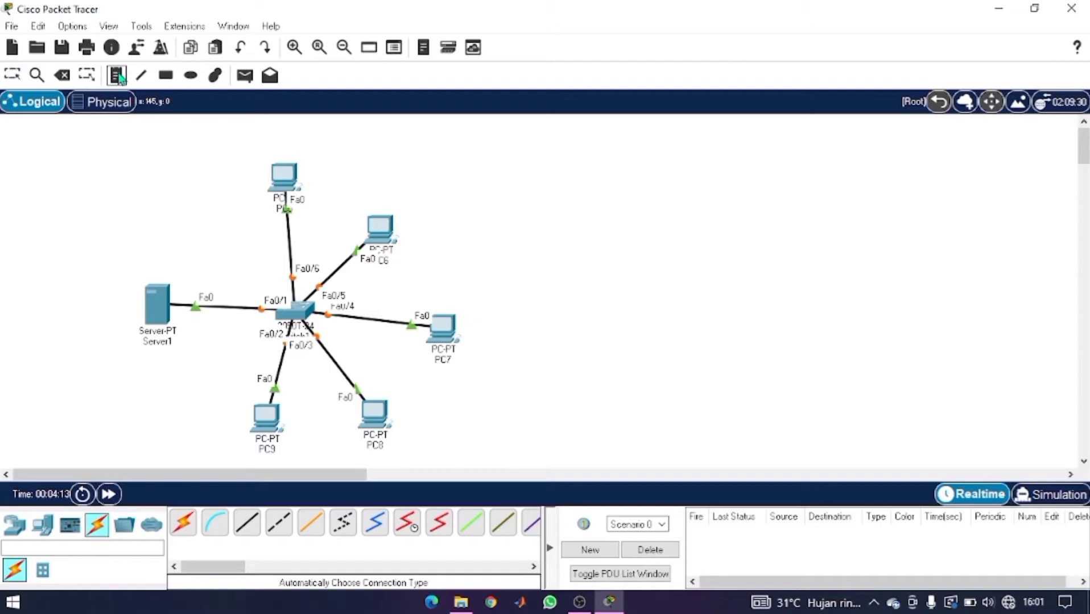
{"action": "left_click", "coordinate": [126, 259]}
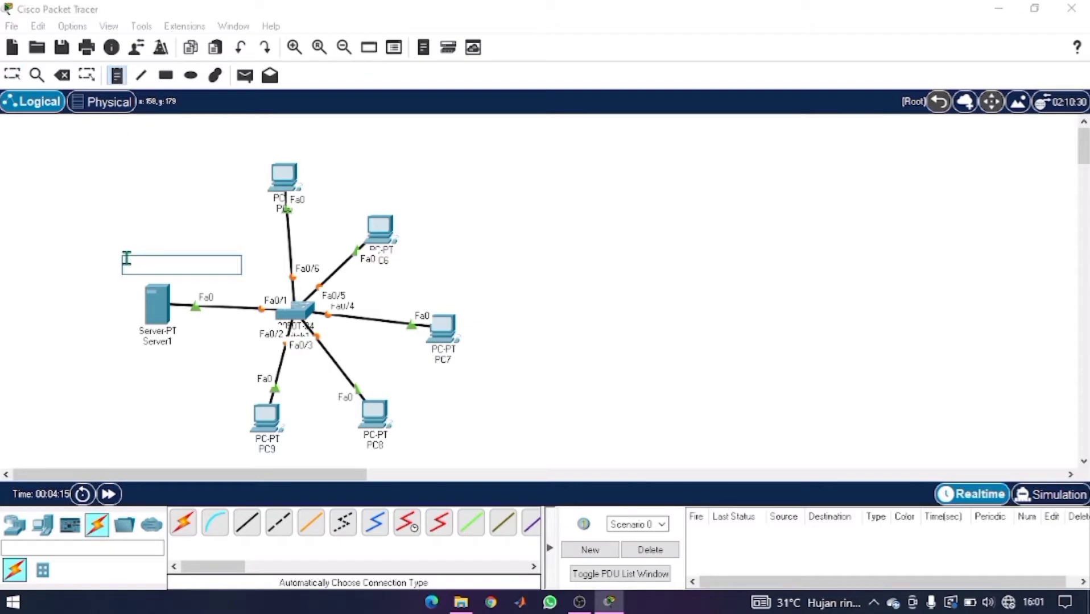
{"action": "type", "text": "1"}
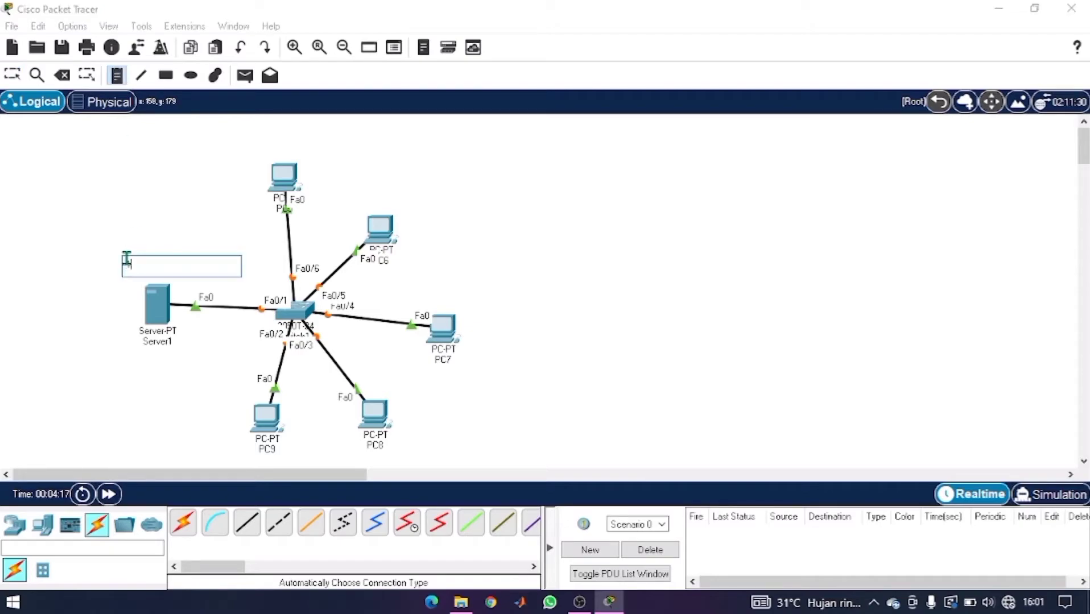
{"action": "type", "text": "92/16"}
{"action": "key", "text": "BackSpace"}
{"action": "key", "text": "BackSpace"}
{"action": "key", "text": "BackSpace"}
{"action": "key", "text": "BackSpace"}
{"action": "type", "text": ".168.10.0/24"}
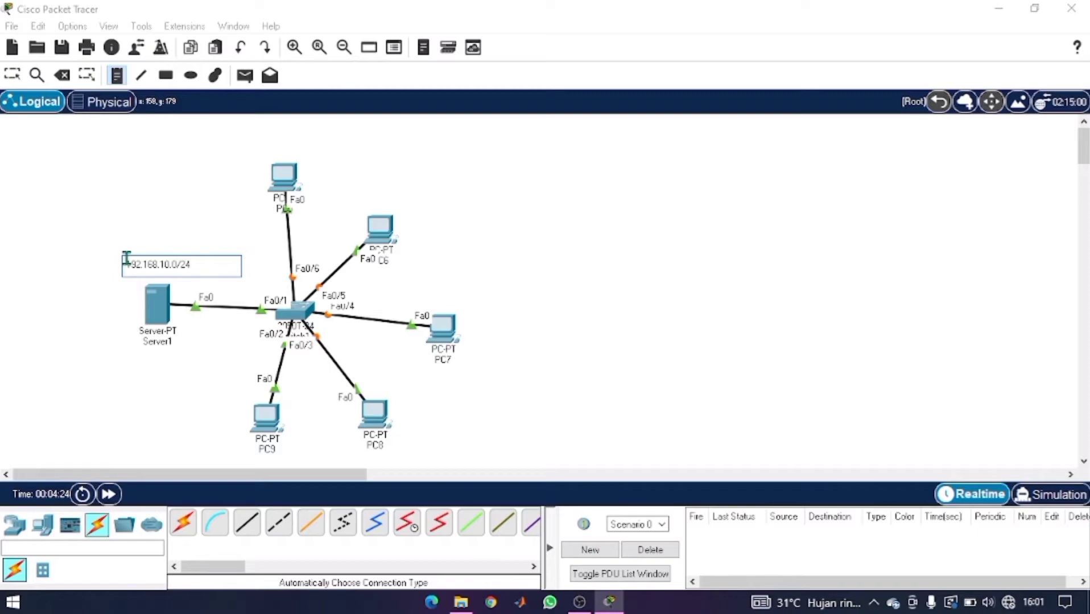
{"action": "left_click", "coordinate": [12, 74]}
{"action": "left_click_drag", "start_coordinate": [157, 267], "coordinate": [162, 267]}
Give Server1's FastEthernet0 interface the static IPv4 address 192.168.10.1 with the default subnet mask, and close its configuration window.
{"action": "left_click", "coordinate": [162, 311]}
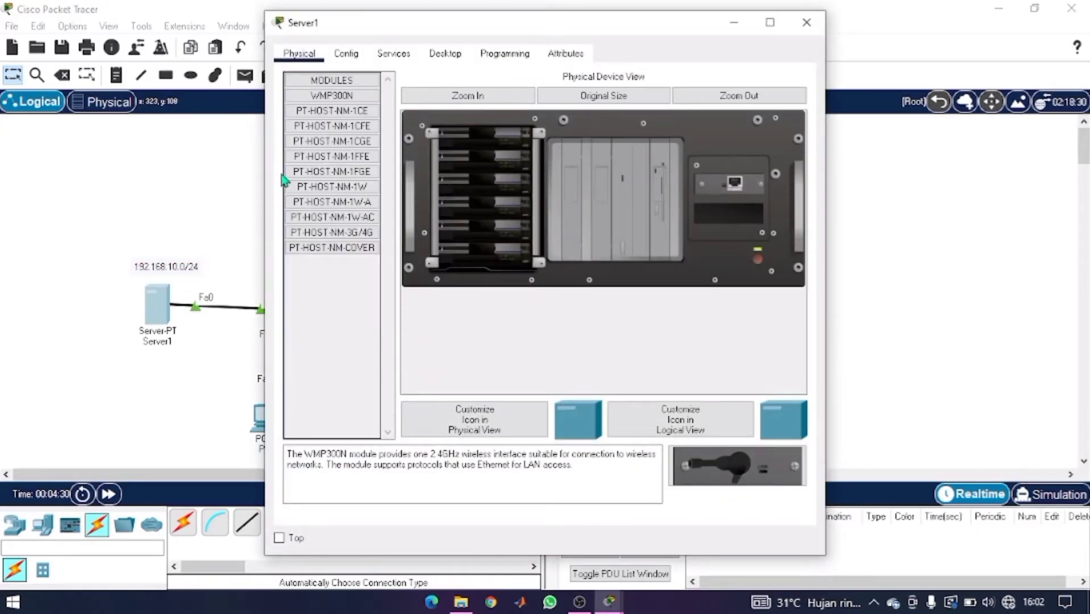
{"action": "left_click", "coordinate": [356, 57]}
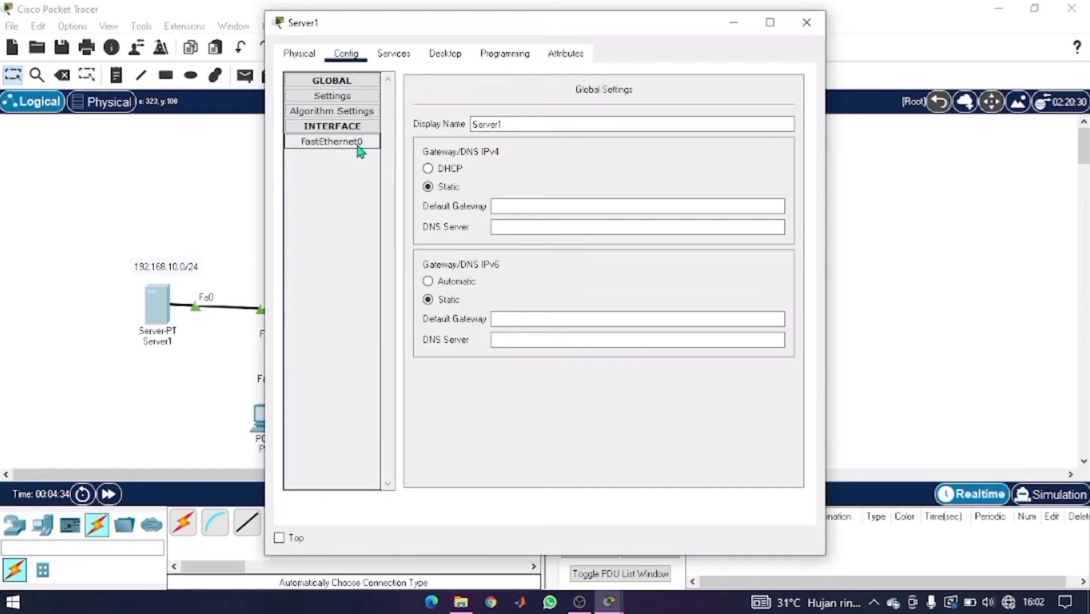
{"action": "left_click", "coordinate": [360, 149]}
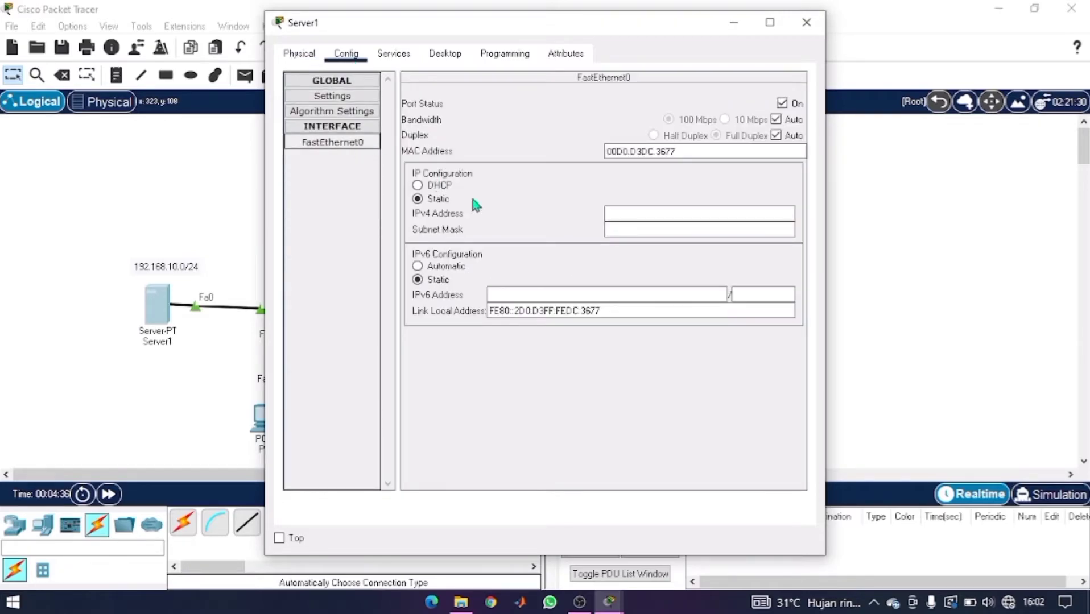
{"action": "left_click", "coordinate": [623, 215]}
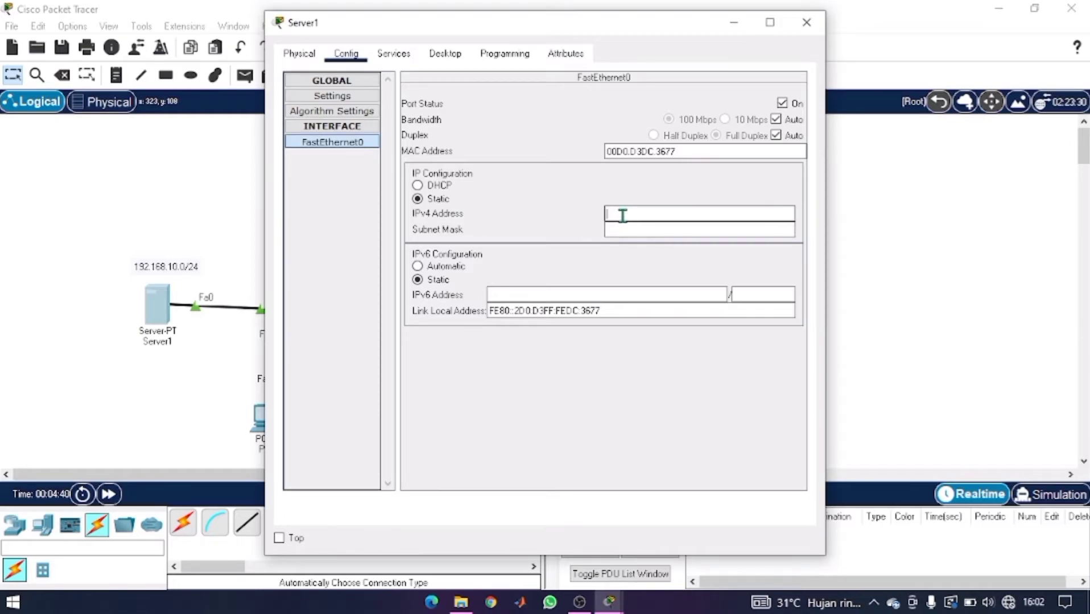
{"action": "type", "text": "192.168.10.1"}
{"action": "left_click", "coordinate": [626, 230]}
{"action": "left_click", "coordinate": [808, 23]}
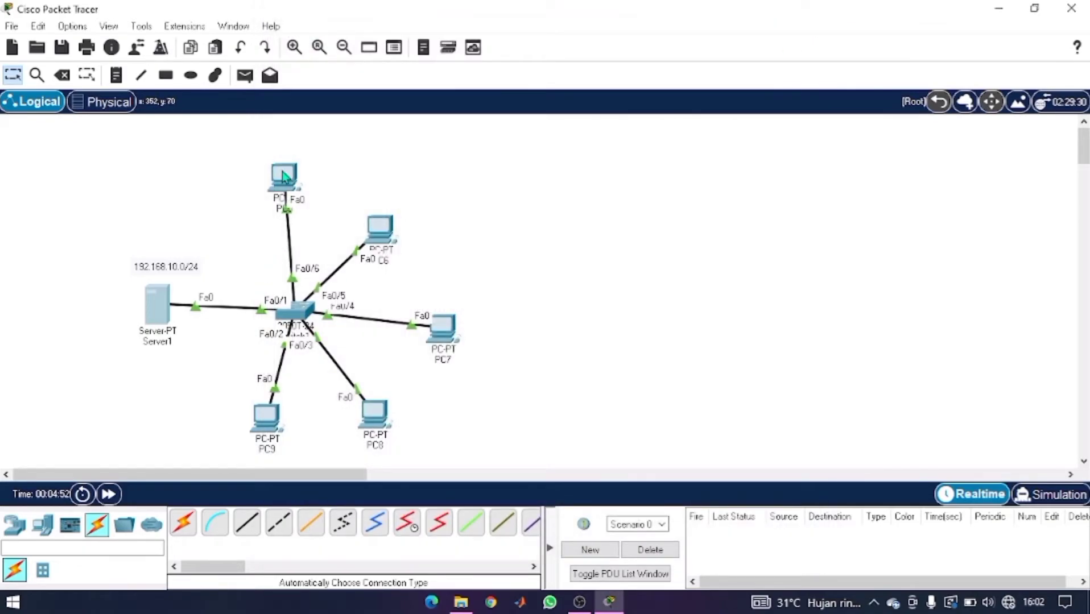
Give PC5 the static IPv4 address 192.168.10.2 with mask 255.255.255.0 and DNS server 192.168.10.1, and close its window.
{"action": "left_click", "coordinate": [284, 178]}
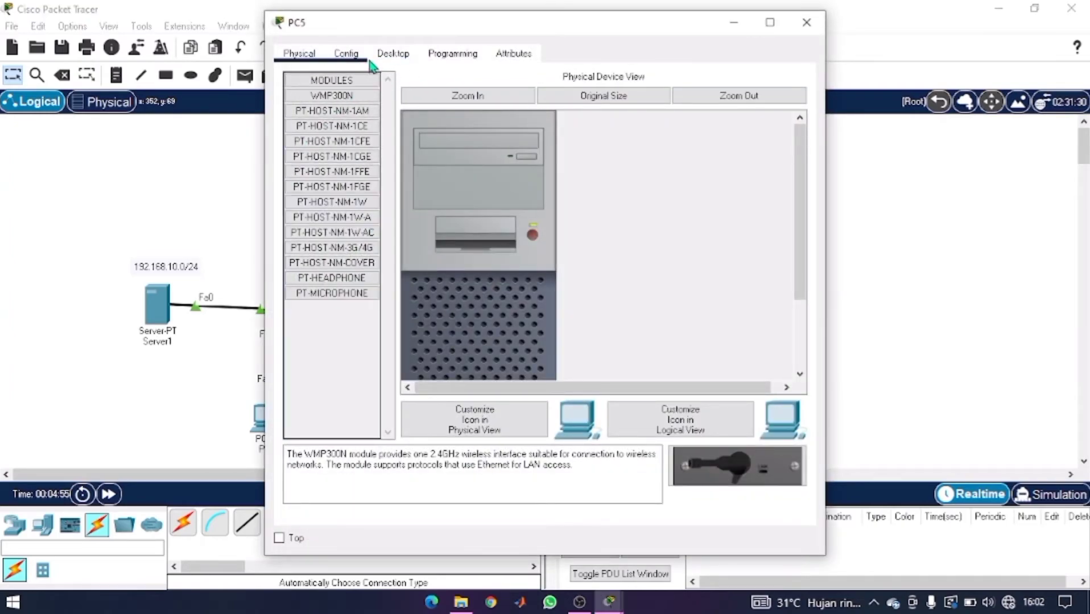
{"action": "left_click", "coordinate": [376, 58]}
{"action": "left_click", "coordinate": [344, 135]}
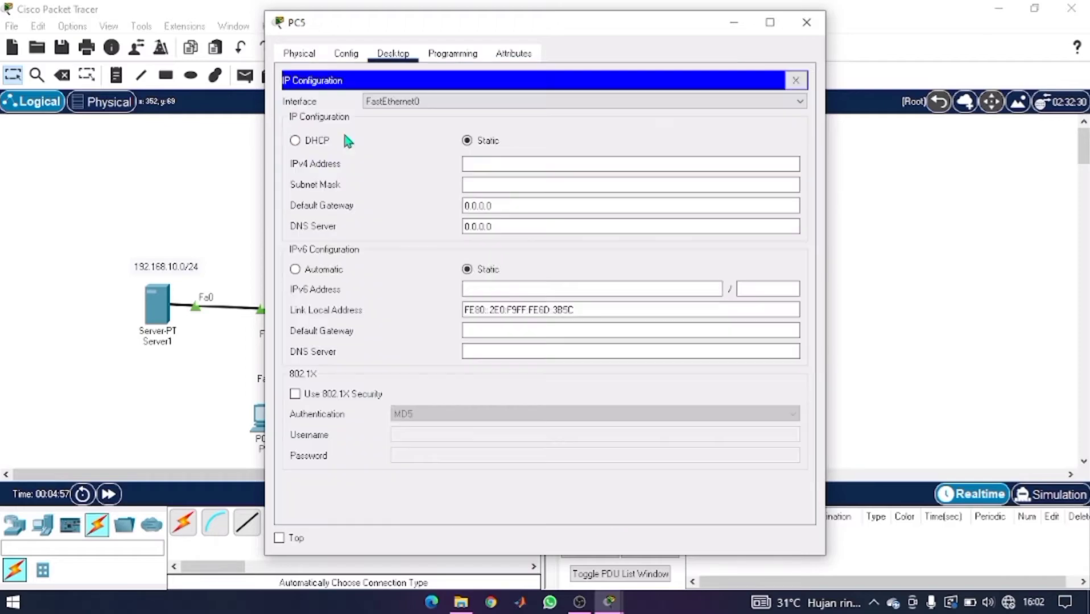
{"action": "left_click", "coordinate": [475, 166]}
{"action": "type", "text": "192.168.10.2"}
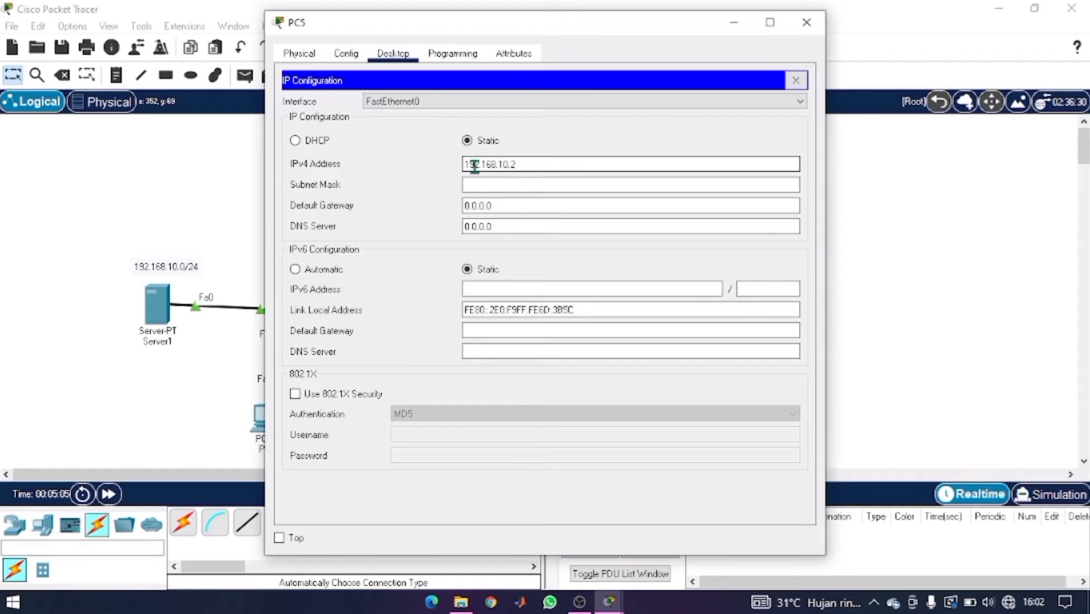
{"action": "left_click", "coordinate": [495, 185]}
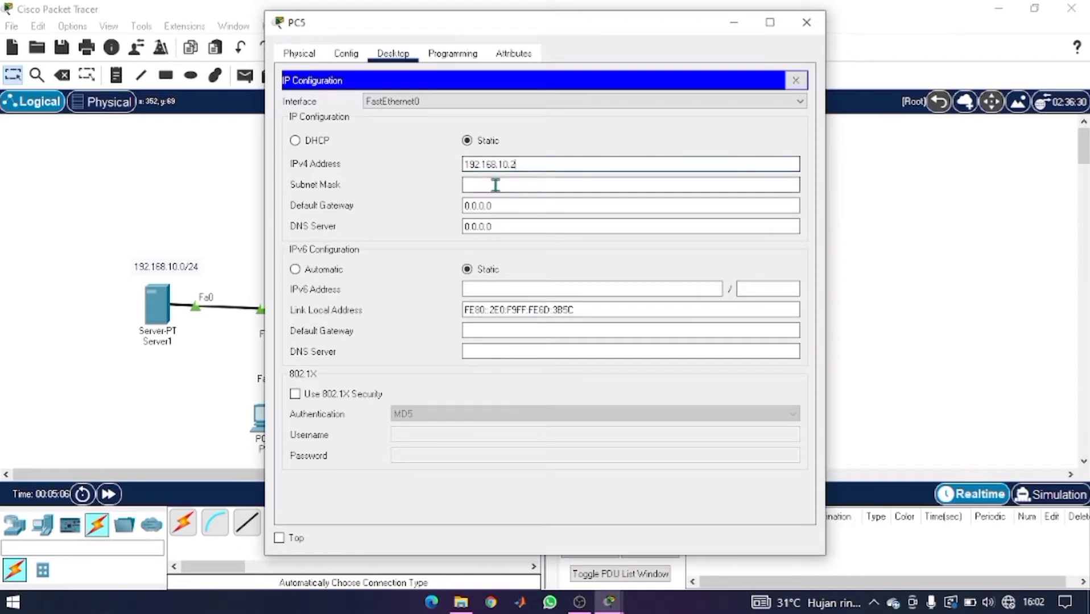
{"action": "double_click", "coordinate": [501, 228]}
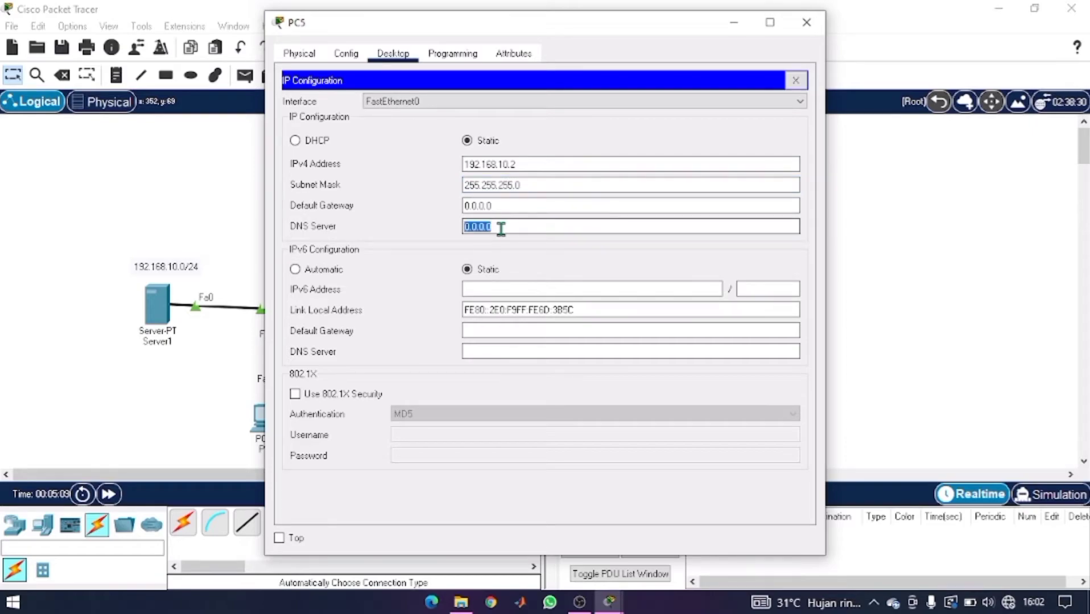
{"action": "type", "text": "192.168.10.1"}
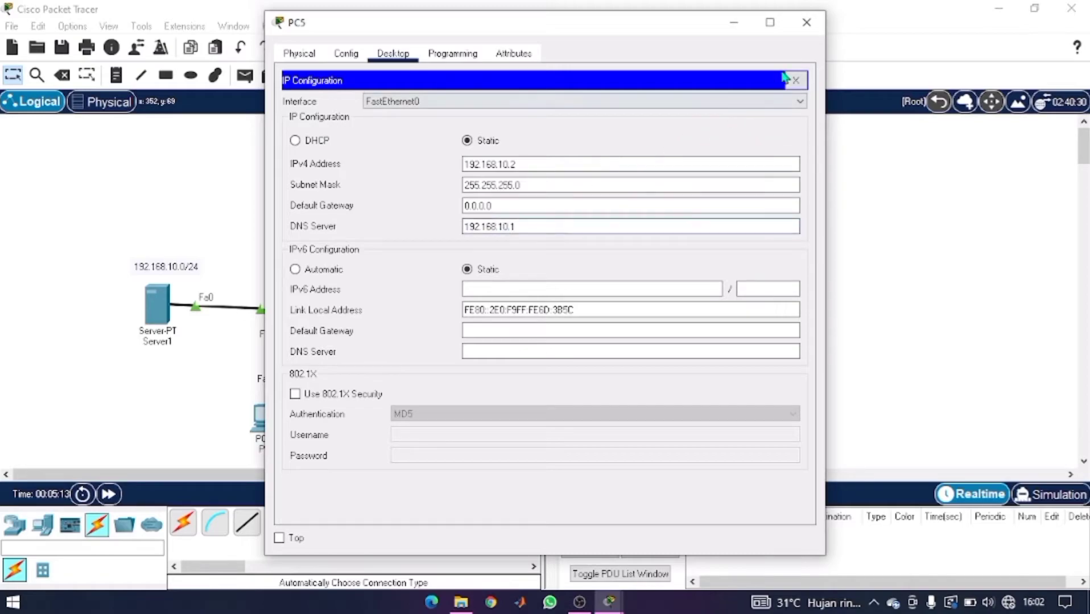
{"action": "left_click", "coordinate": [806, 23]}
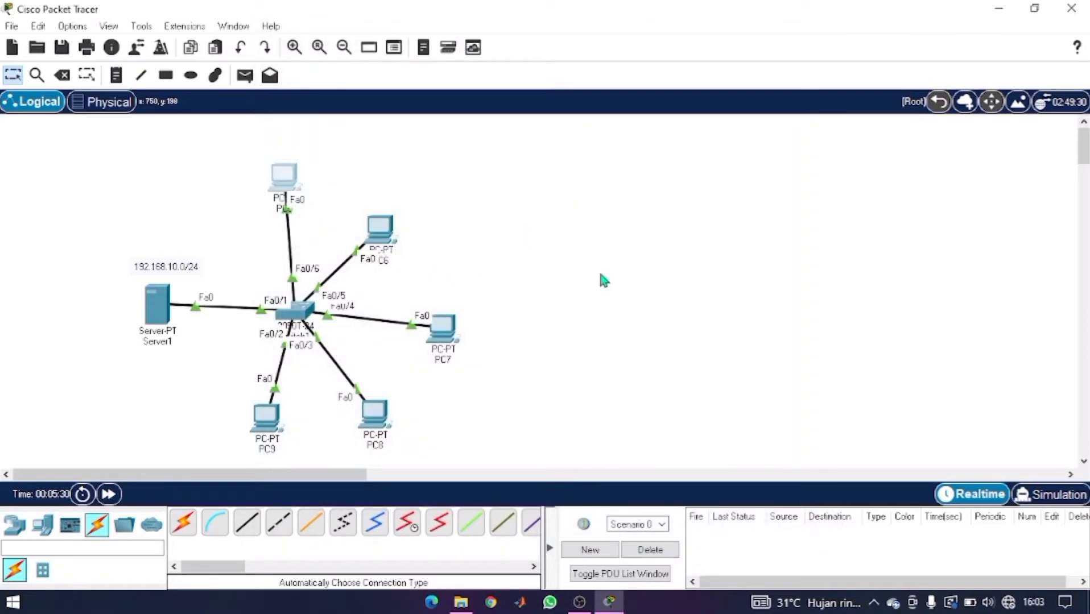
Give PC6 the static IPv4 address 192.168.10.3 with mask 255.255.255.0 and DNS server 192.168.10.1, and close its window.
{"action": "left_click", "coordinate": [380, 228]}
{"action": "left_click", "coordinate": [406, 58]}
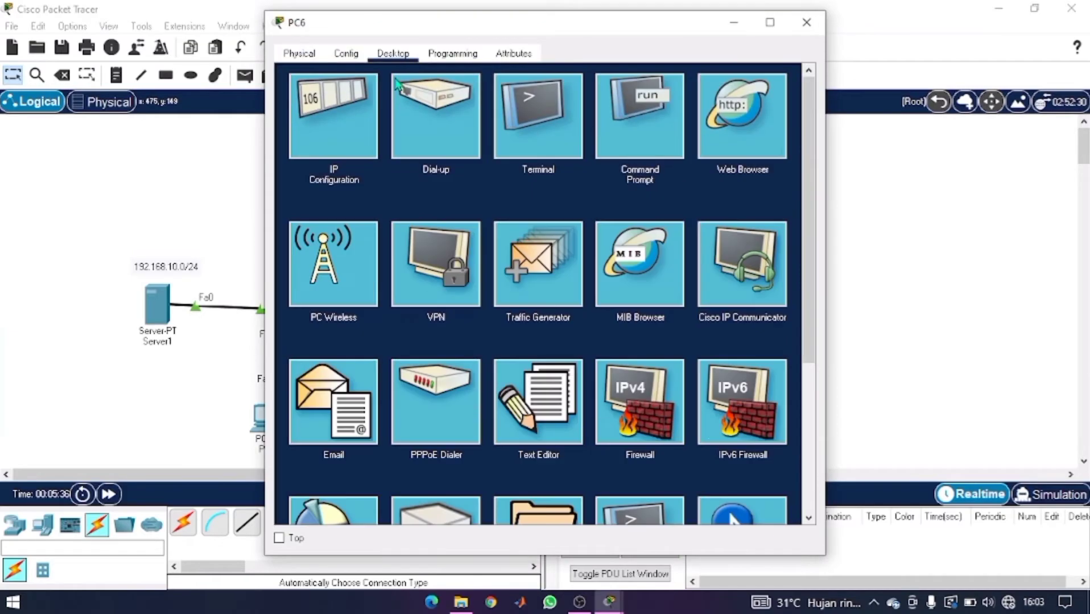
{"action": "left_click", "coordinate": [353, 131]}
{"action": "left_click", "coordinate": [498, 164]}
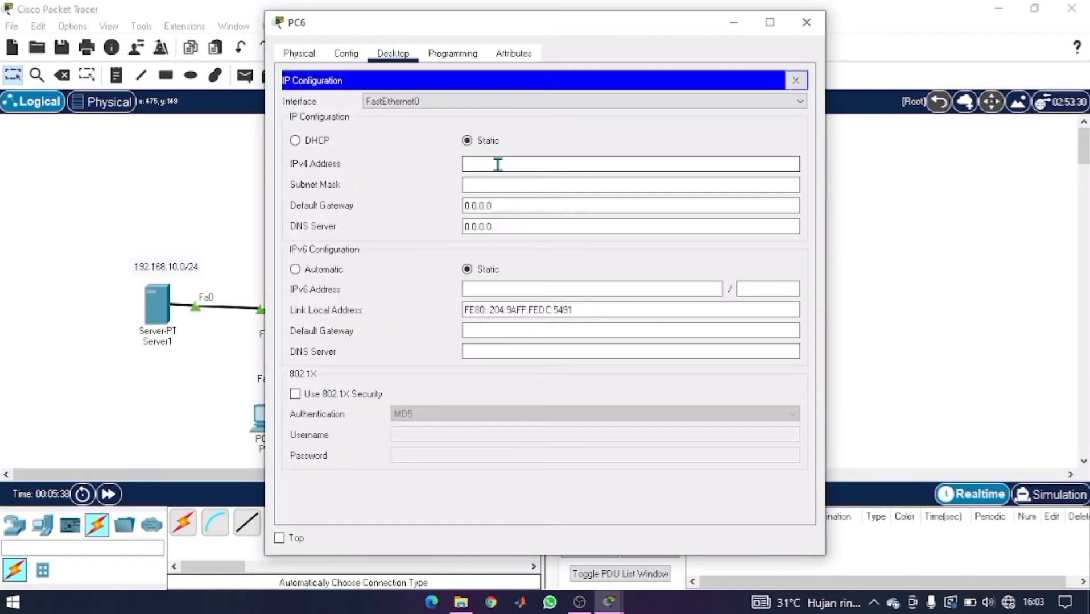
{"action": "type", "text": "192.168.10.3"}
{"action": "left_click", "coordinate": [499, 184]}
{"action": "left_click", "coordinate": [499, 227]}
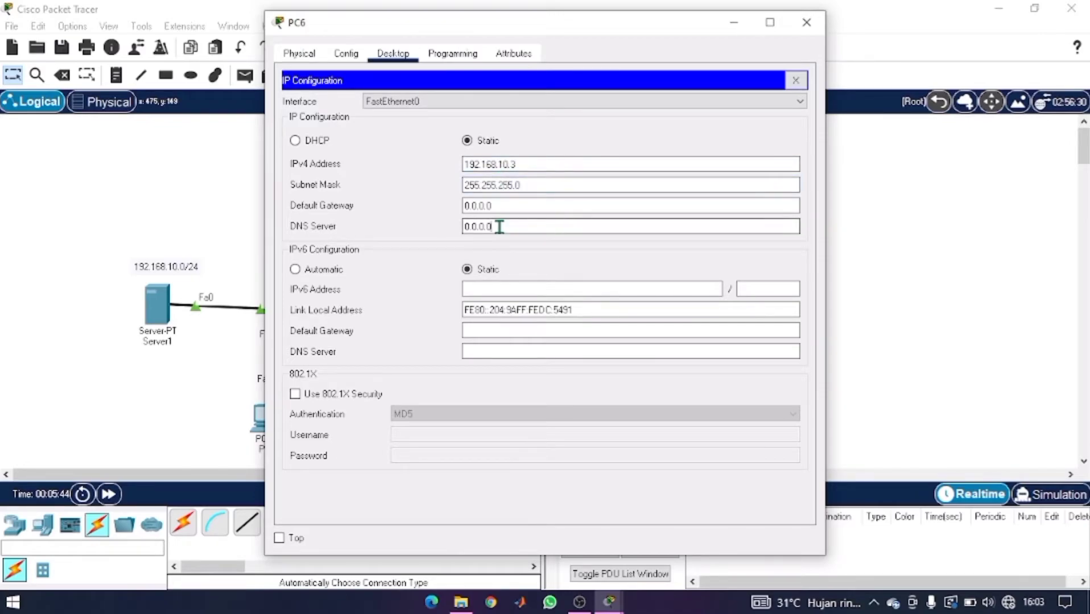
{"action": "key", "text": "ctrl+a"}
{"action": "type", "text": "192.168.10.1"}
{"action": "key", "text": "ctrl+a"}
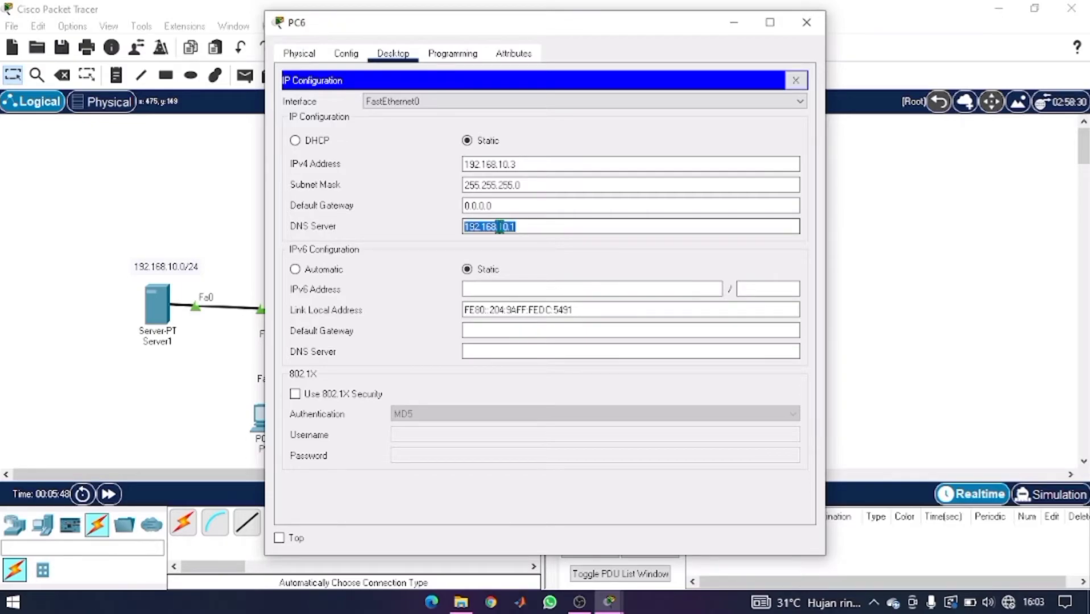
{"action": "left_click", "coordinate": [807, 23]}
Give PC7 the static IPv4 address 192.168.10.4 with mask 255.255.255.0 and DNS server 192.168.10.1, and close its window.
{"action": "left_click", "coordinate": [453, 341]}
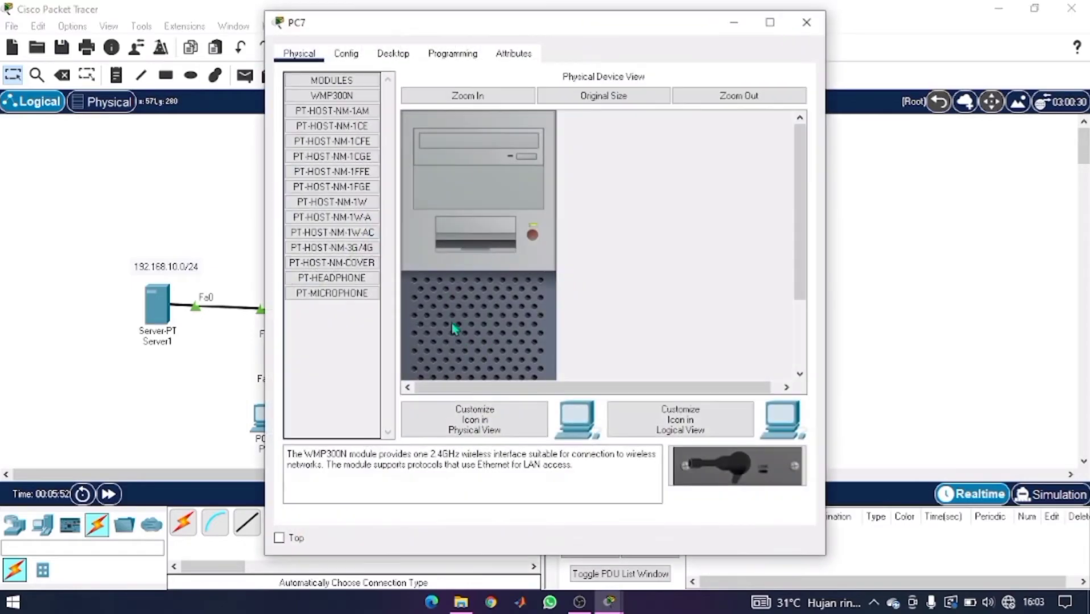
{"action": "left_click", "coordinate": [393, 53]}
{"action": "left_click", "coordinate": [320, 116]}
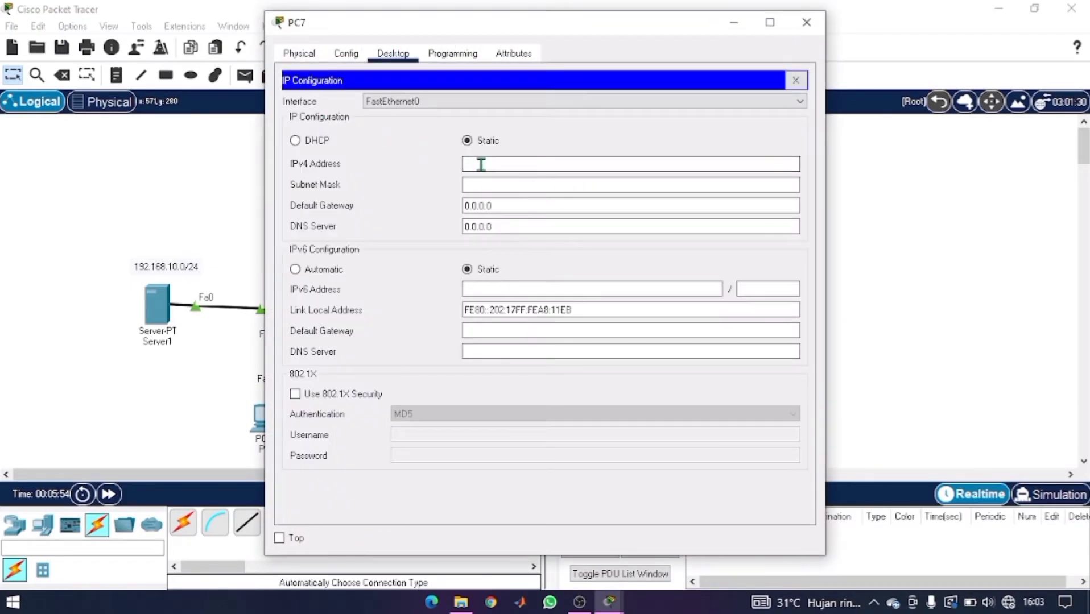
{"action": "left_click", "coordinate": [481, 165]}
{"action": "type", "text": "192.168.10.1"}
{"action": "left_click", "coordinate": [494, 183]}
{"action": "left_click", "coordinate": [493, 226]}
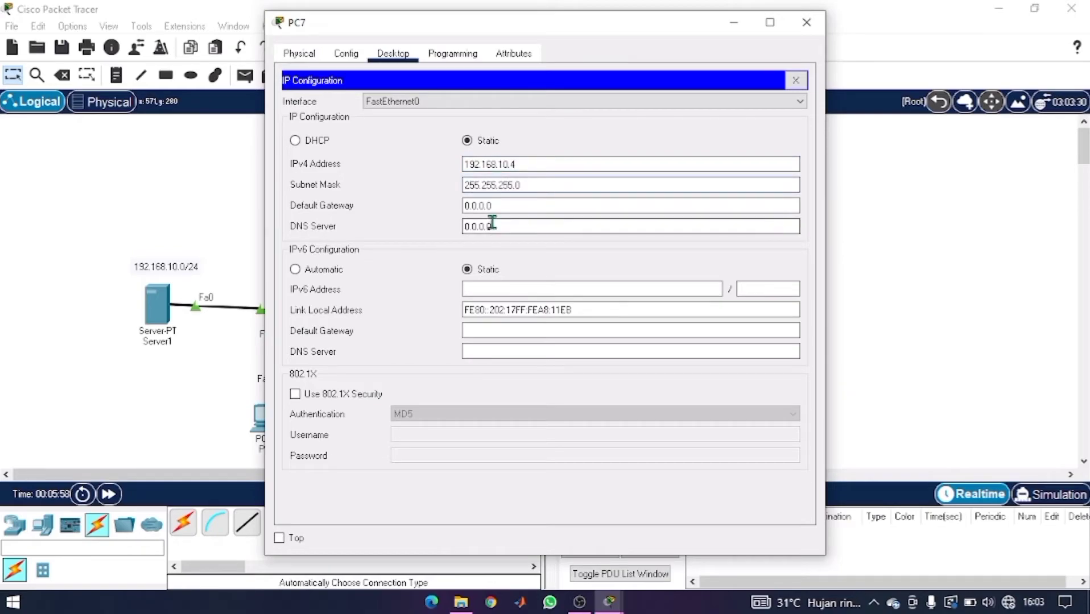
{"action": "double_click", "coordinate": [493, 226]}
{"action": "type", "text": "192.168.10.1"}
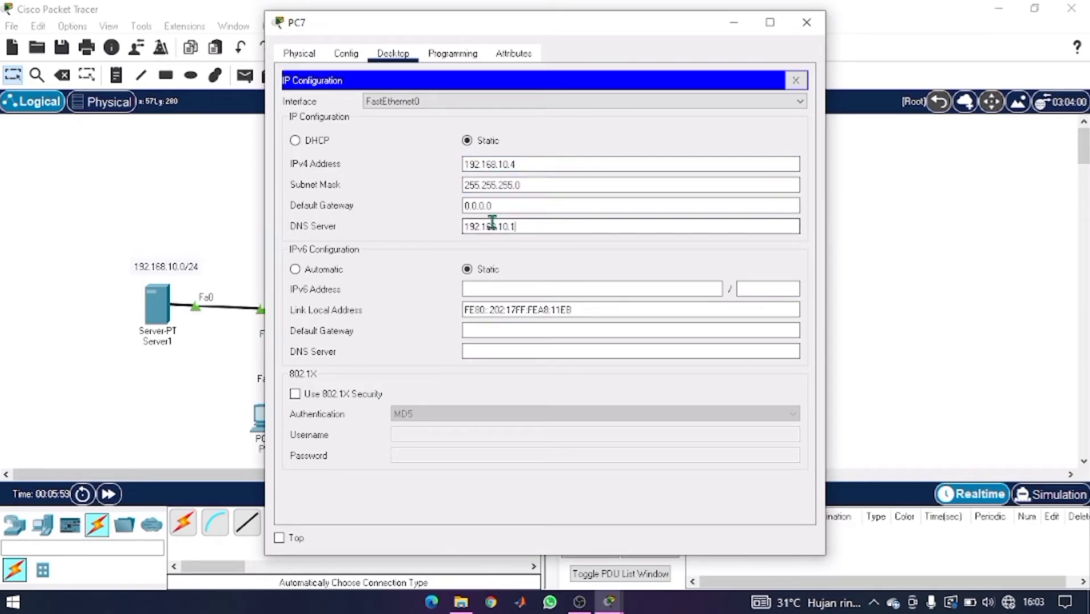
{"action": "left_click", "coordinate": [806, 23]}
Give PC8 the static IPv4 address 192.168.10.5 with mask 255.255.255.0 and DNS server 192.168.10.1, and close its window.
{"action": "left_click", "coordinate": [375, 416]}
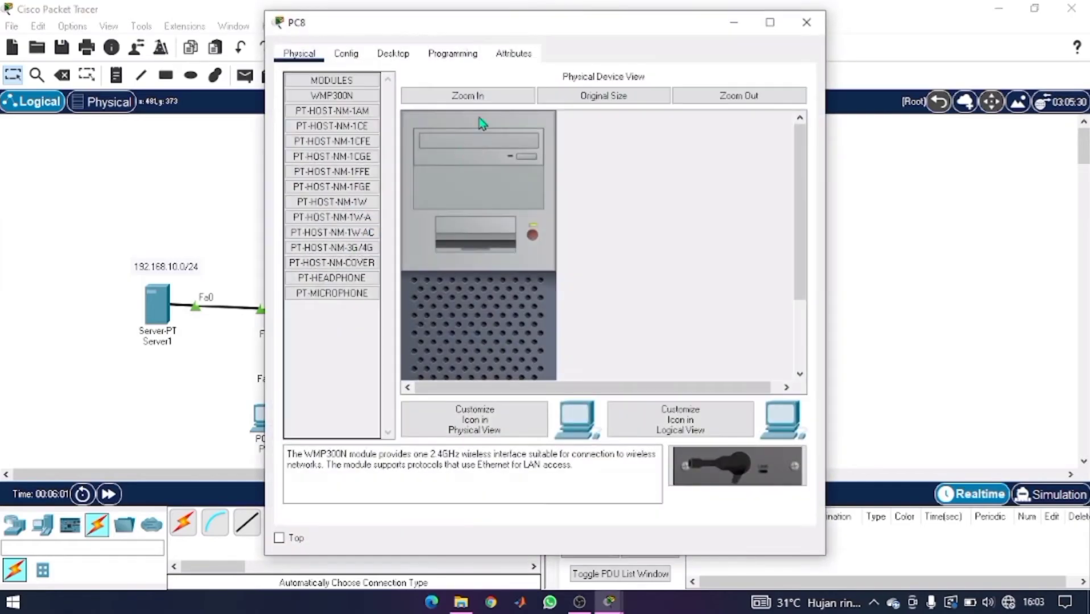
{"action": "left_click", "coordinate": [387, 57]}
{"action": "left_click", "coordinate": [362, 103]}
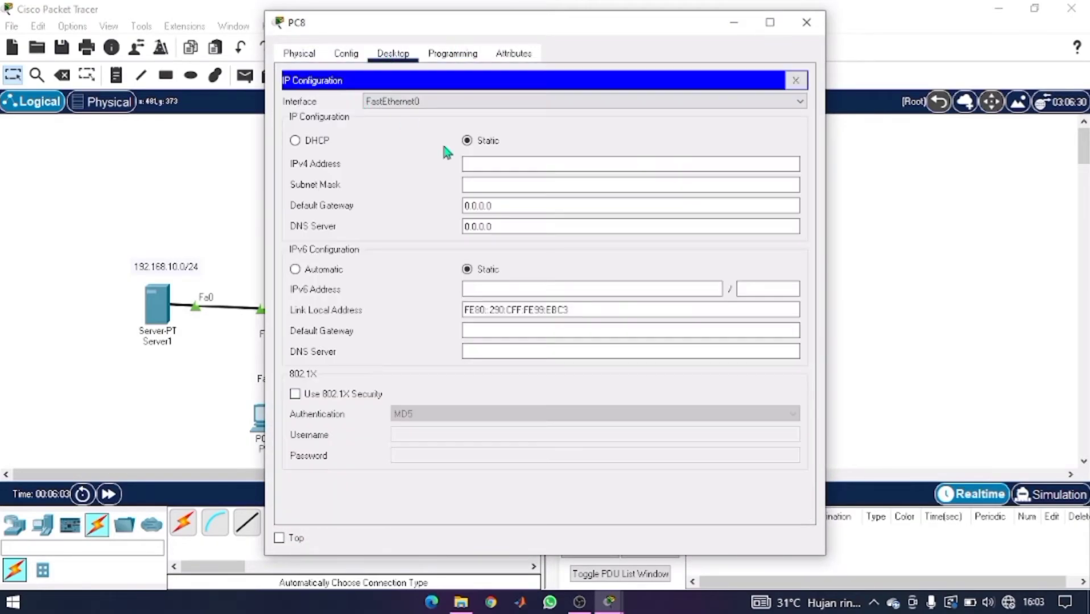
{"action": "left_click", "coordinate": [502, 166]}
{"action": "type", "text": "192.168.10.1"}
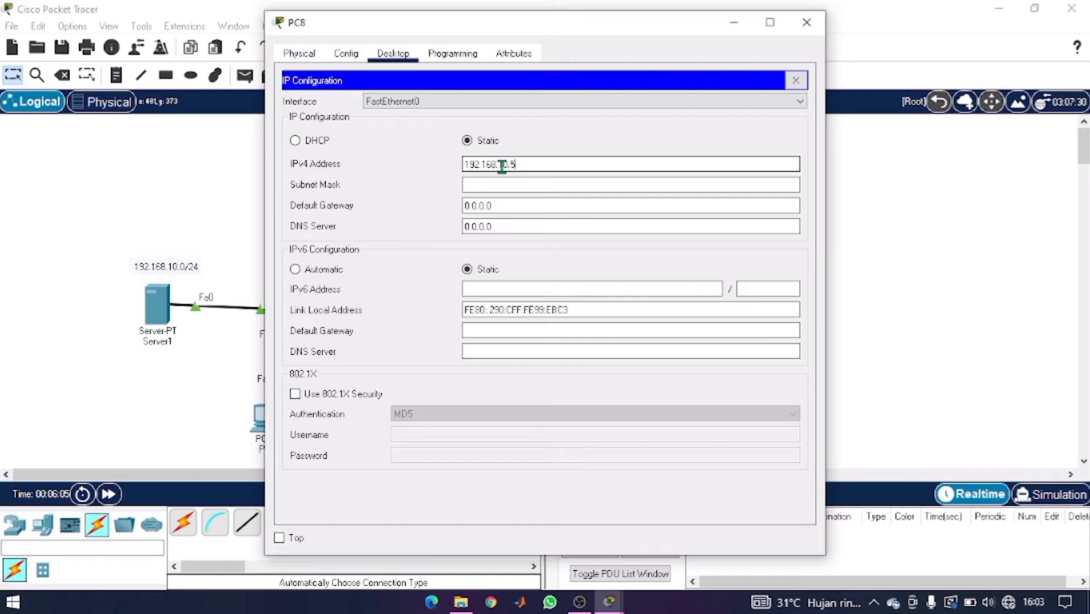
{"action": "left_click", "coordinate": [503, 184]}
{"action": "left_click", "coordinate": [494, 226]}
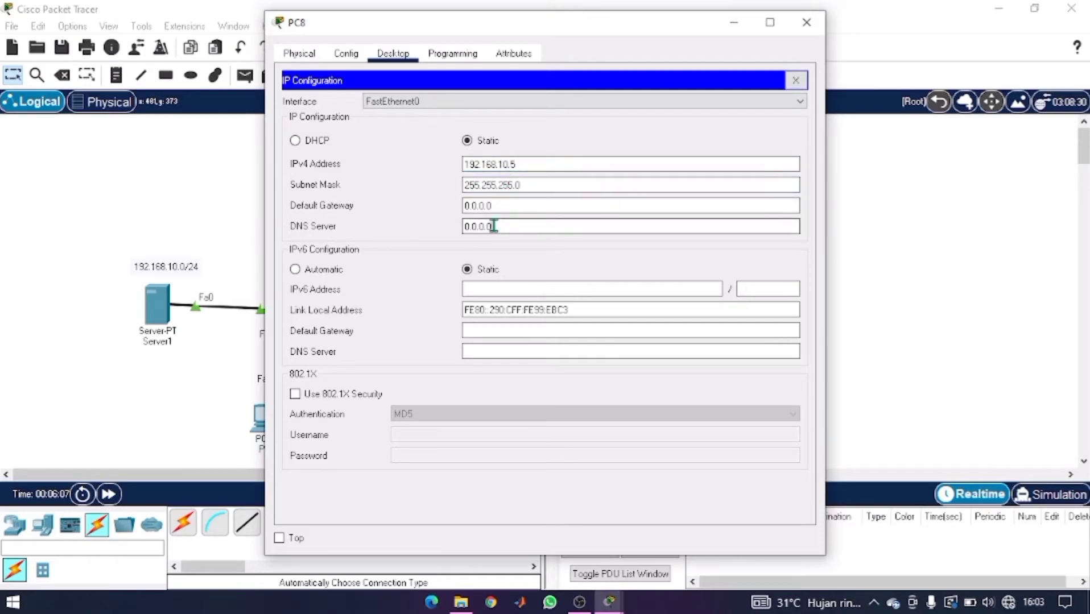
{"action": "double_click", "coordinate": [494, 226]}
{"action": "type", "text": "192.168.10.1"}
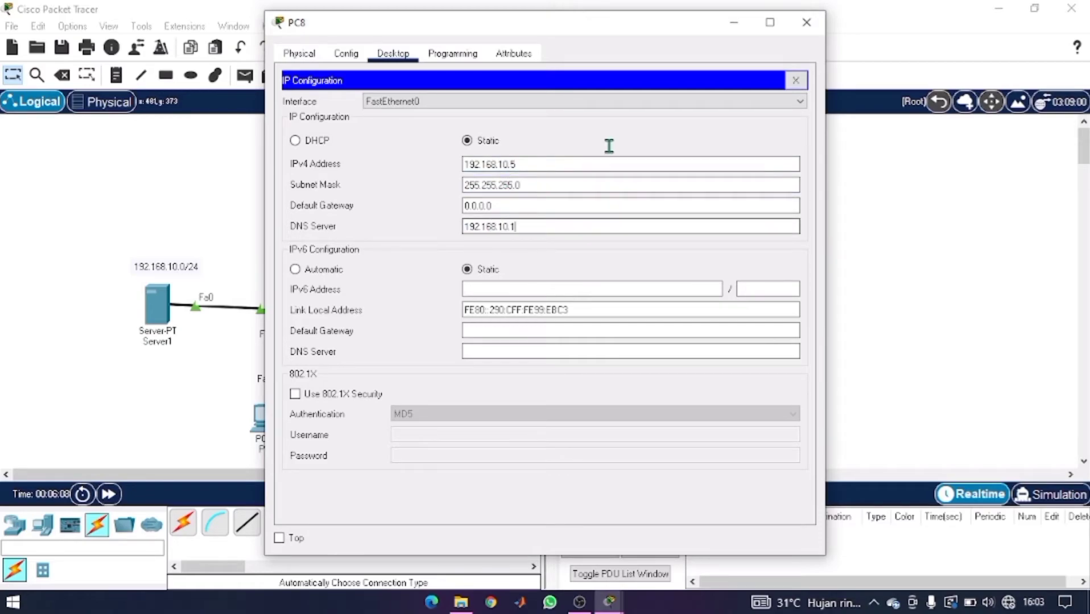
{"action": "left_click", "coordinate": [805, 22]}
Give PC9 the static IPv4 address 192.168.10.6 with mask 255.255.255.0 and DNS server 192.168.10.1, and close its window.
{"action": "left_click", "coordinate": [265, 418]}
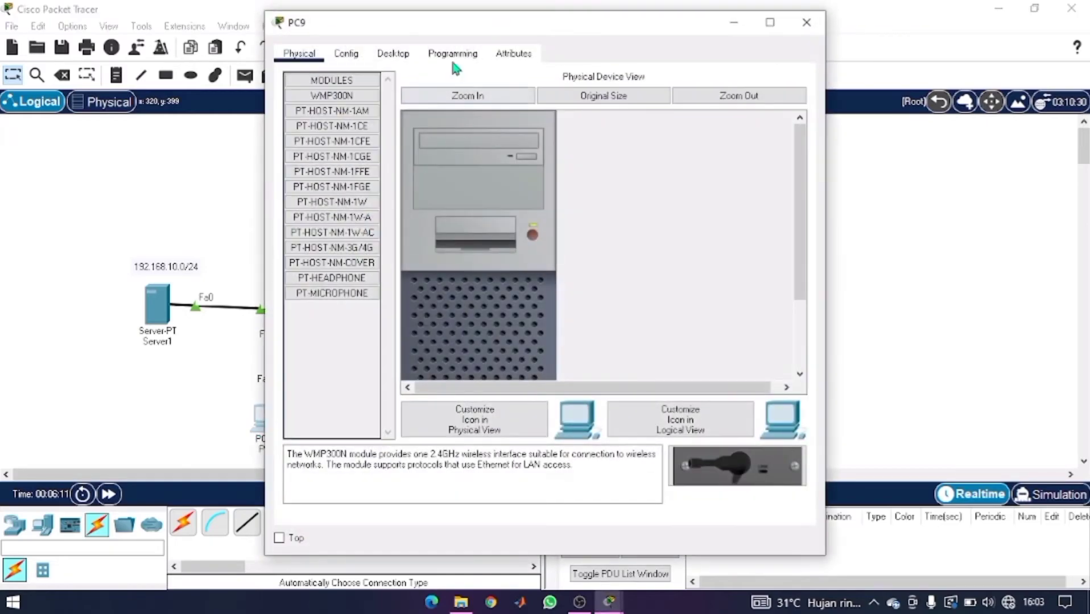
{"action": "left_click", "coordinate": [387, 51]}
{"action": "left_click", "coordinate": [332, 137]}
{"action": "left_click", "coordinate": [493, 166]}
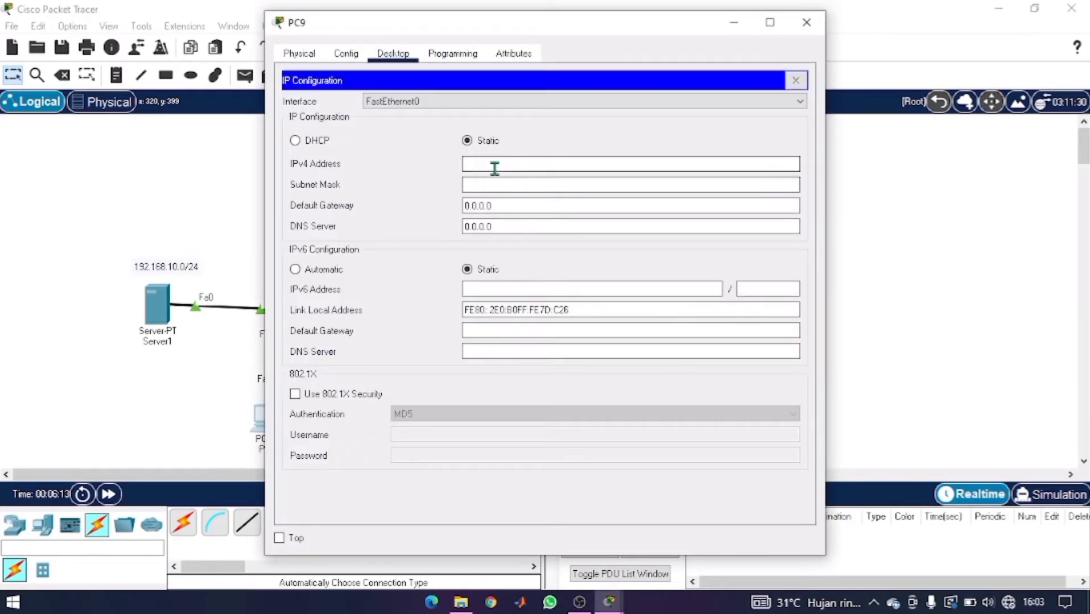
{"action": "type", "text": "192.168.10.1"}
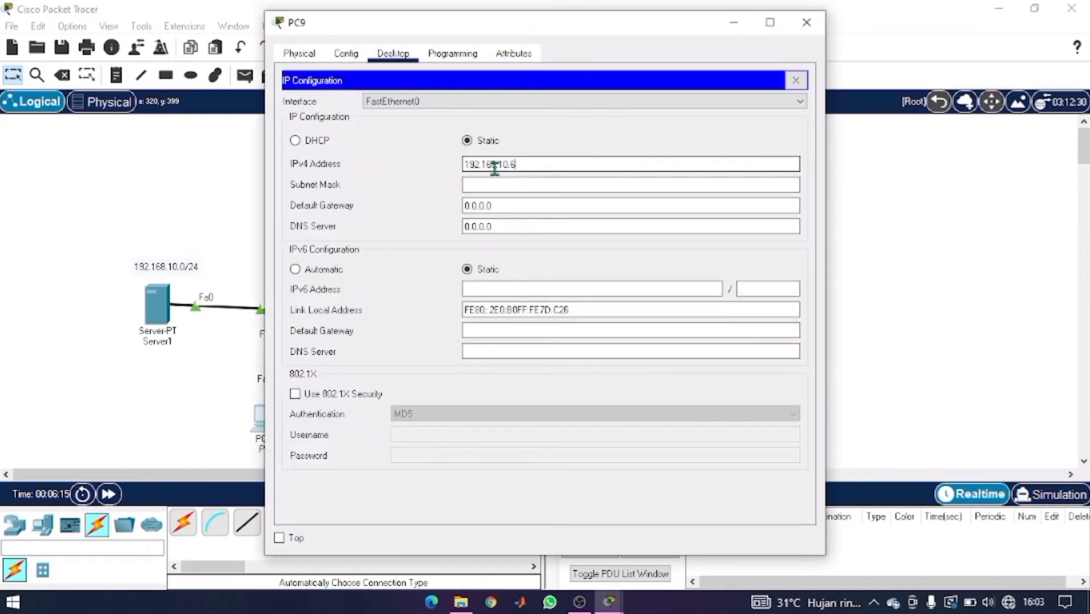
{"action": "left_click", "coordinate": [494, 183]}
{"action": "double_click", "coordinate": [491, 226]}
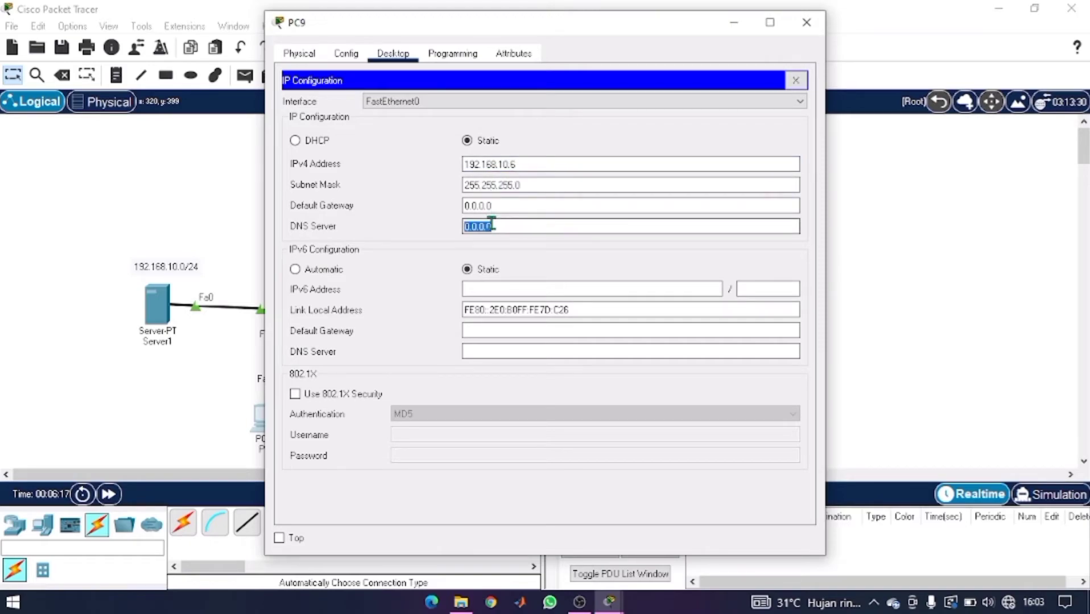
{"action": "type", "text": "192.168.10.1"}
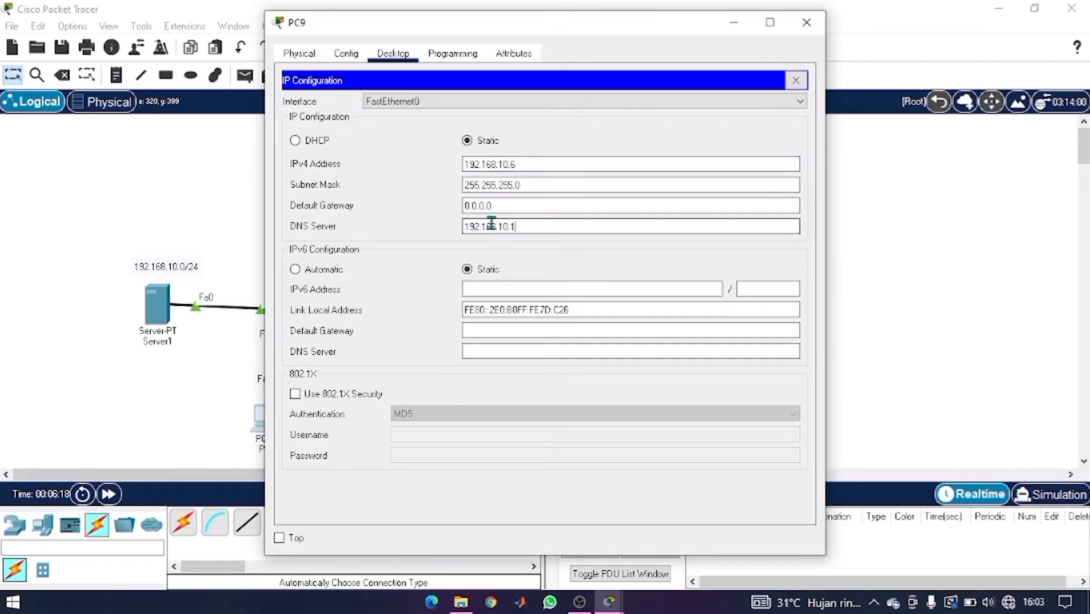
{"action": "left_click", "coordinate": [806, 24]}
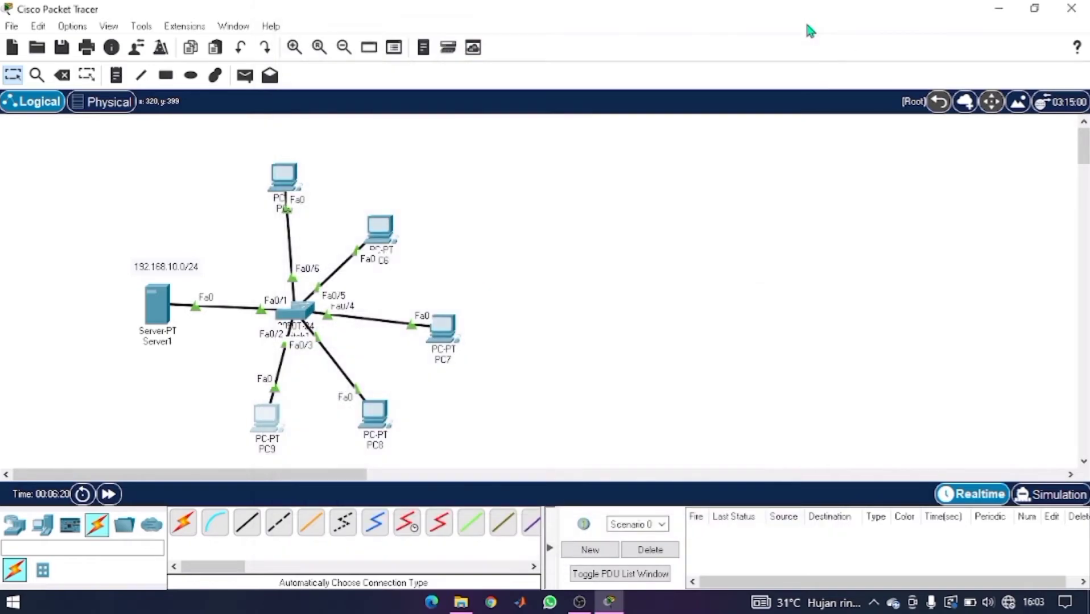
Enable the DNS service on Server1 and add an A record pointing the personal domain name to 192.168.10.1, and close its window.
{"action": "left_click", "coordinate": [153, 321]}
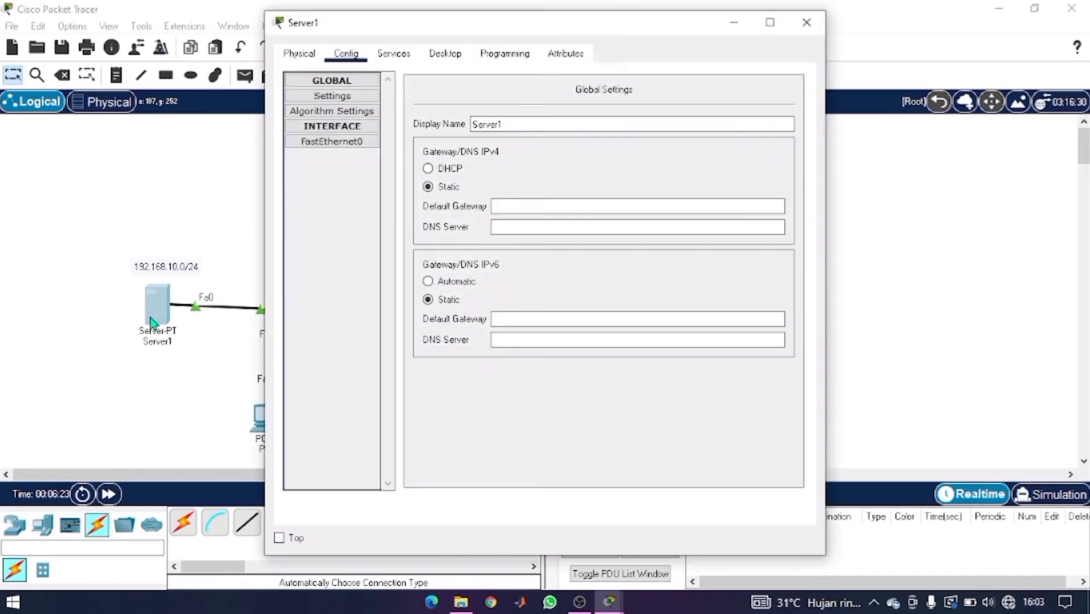
{"action": "left_click", "coordinate": [380, 61]}
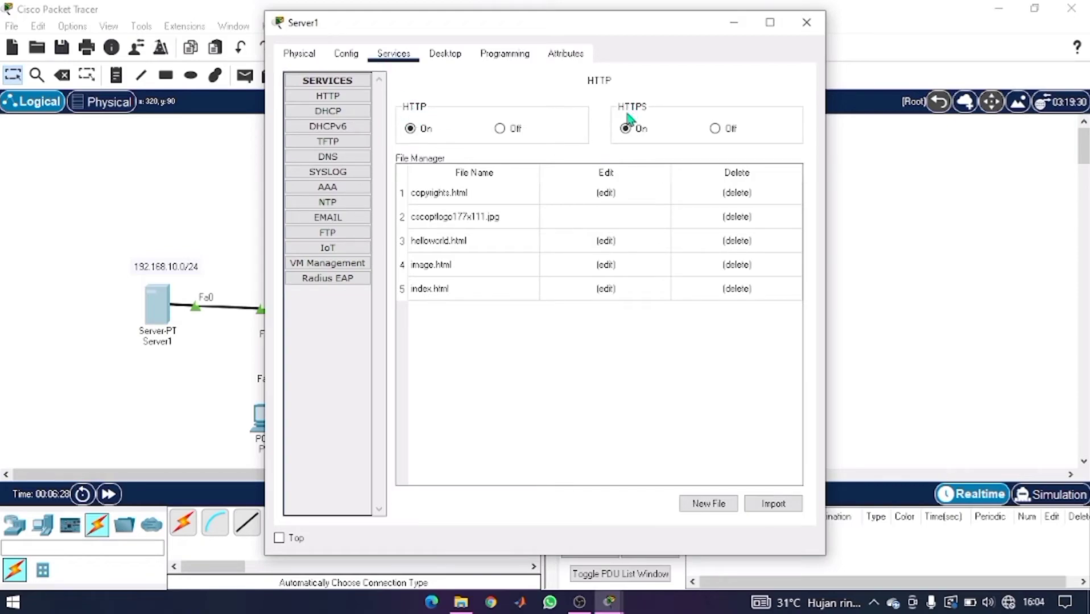
{"action": "left_click", "coordinate": [353, 160]}
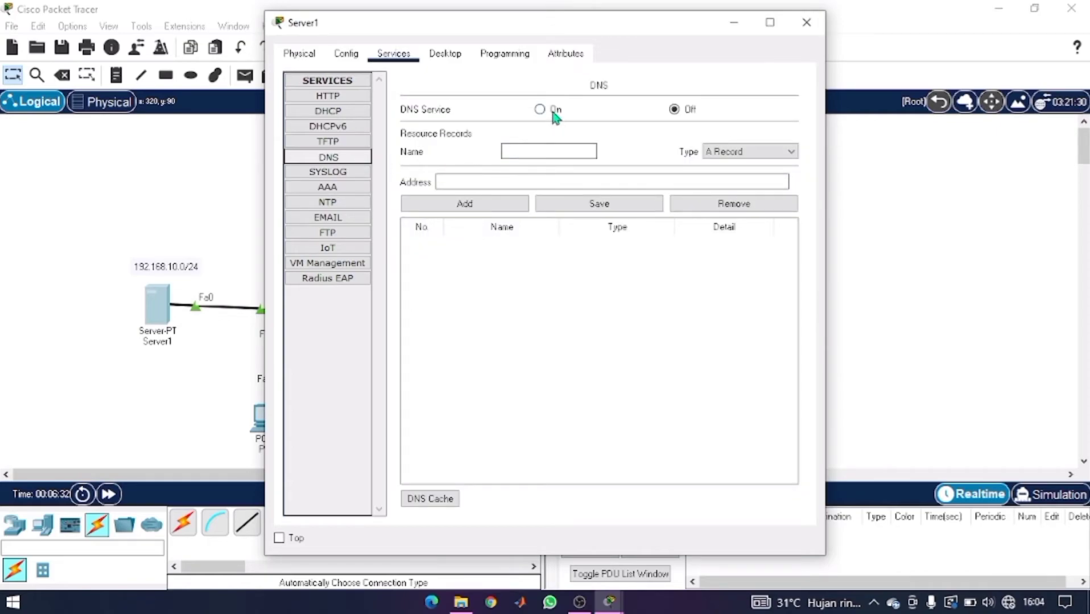
{"action": "left_click", "coordinate": [516, 149]}
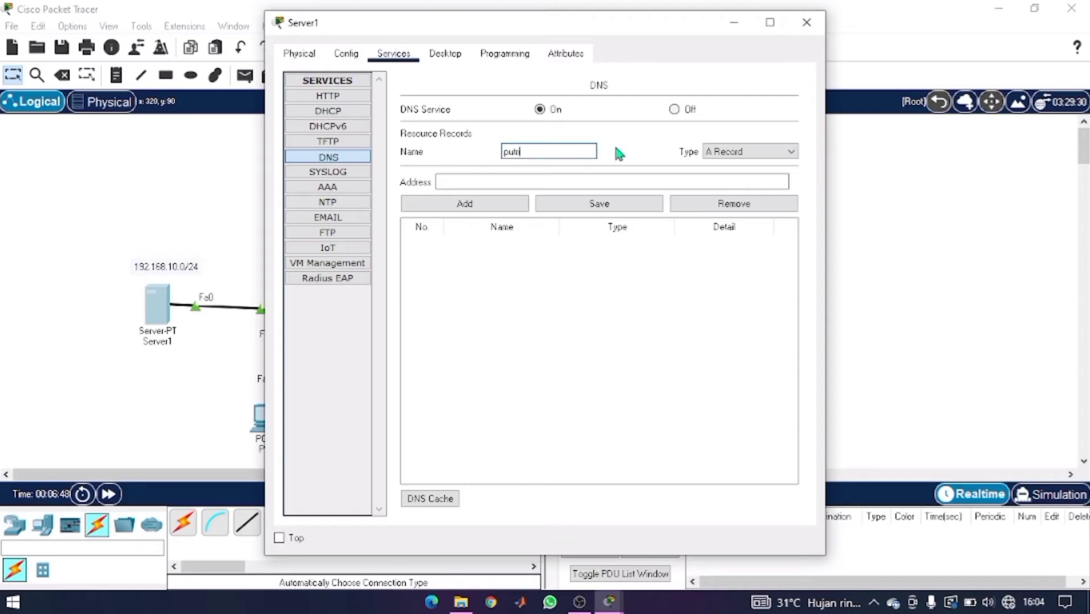
{"action": "type", "text": "anisa.hasti"}
{"action": "left_click", "coordinate": [590, 182]}
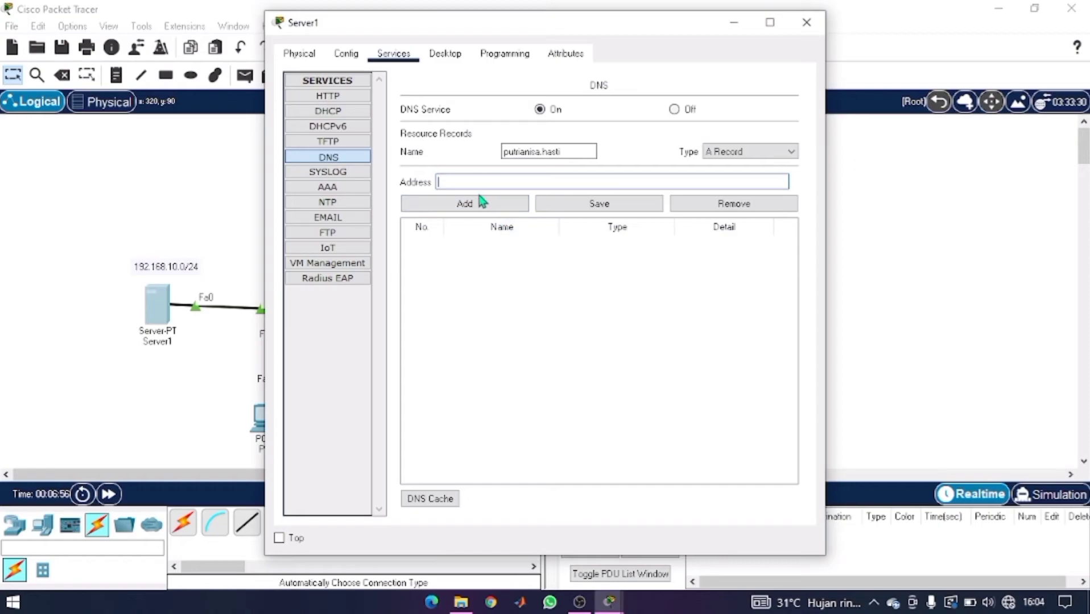
{"action": "type", "text": "1"}
{"action": "key", "text": "BackSpace"}
{"action": "type", "text": "192.168.10.1"}
{"action": "left_click", "coordinate": [482, 206]}
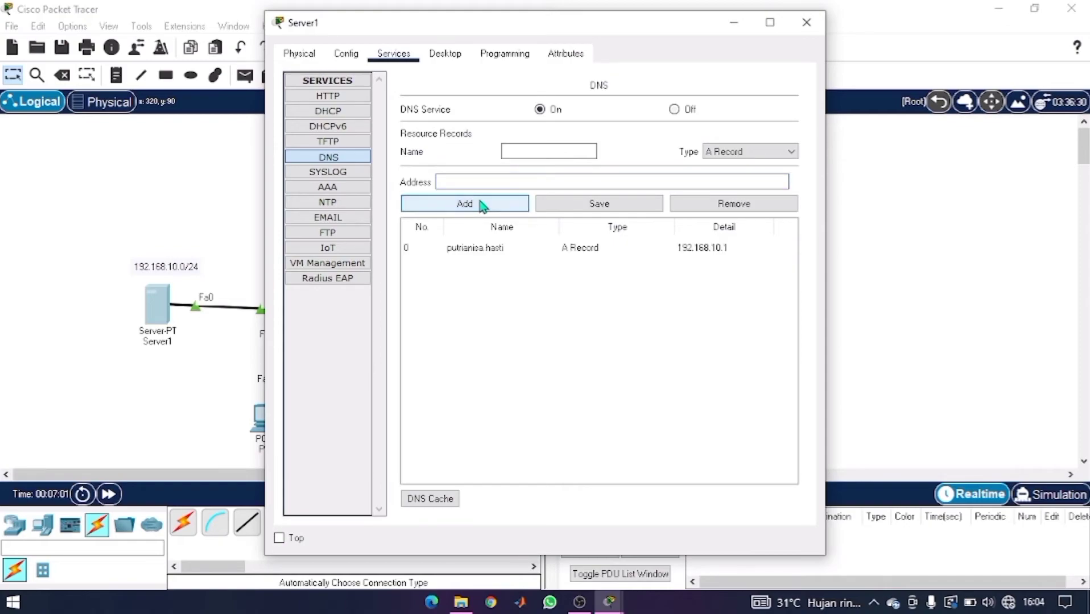
{"action": "left_click", "coordinate": [807, 22]}
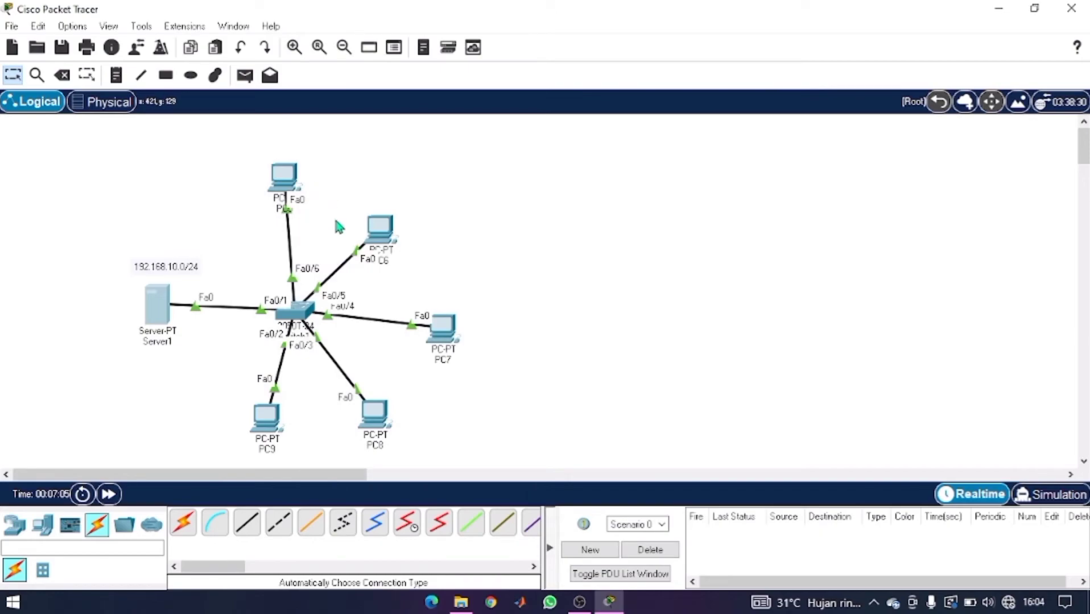
Load the server's website by its personal domain name in PC5's web browser, and close PC5's window.
{"action": "left_click", "coordinate": [284, 177]}
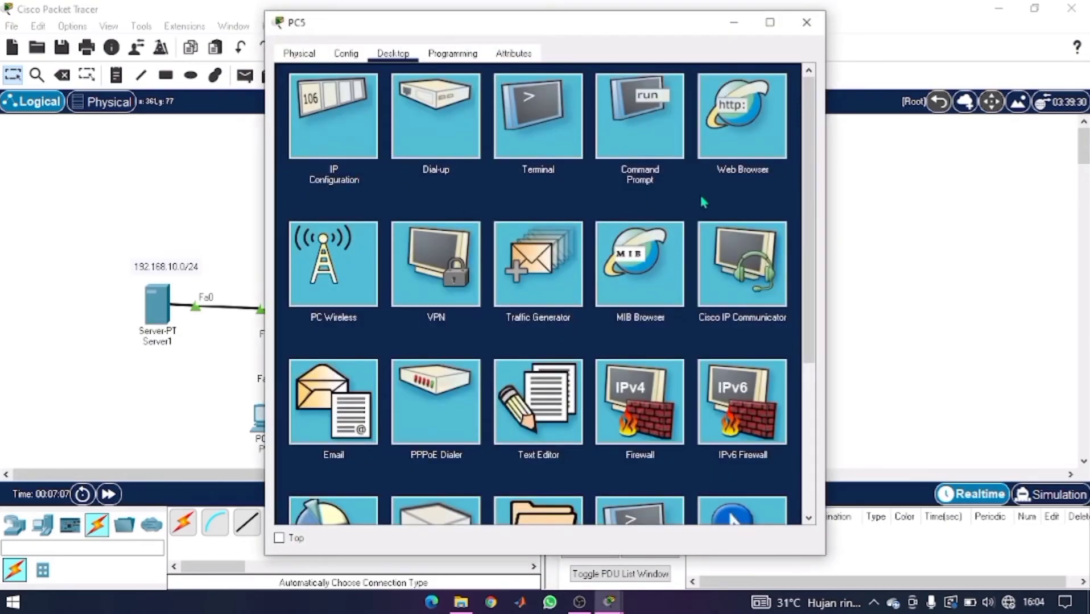
{"action": "left_click", "coordinate": [740, 122]}
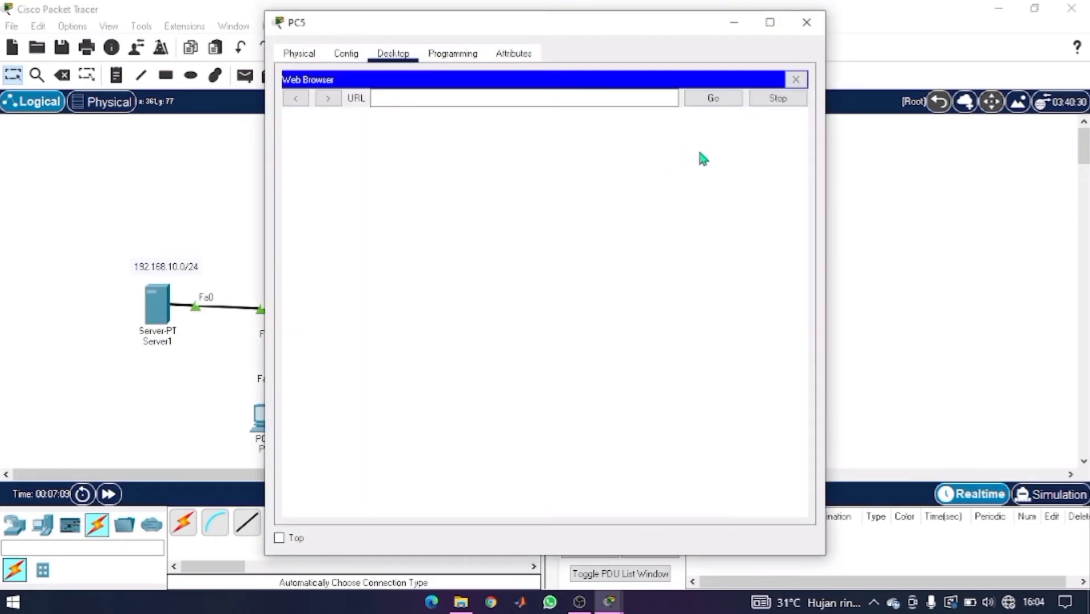
{"action": "left_click", "coordinate": [622, 99]}
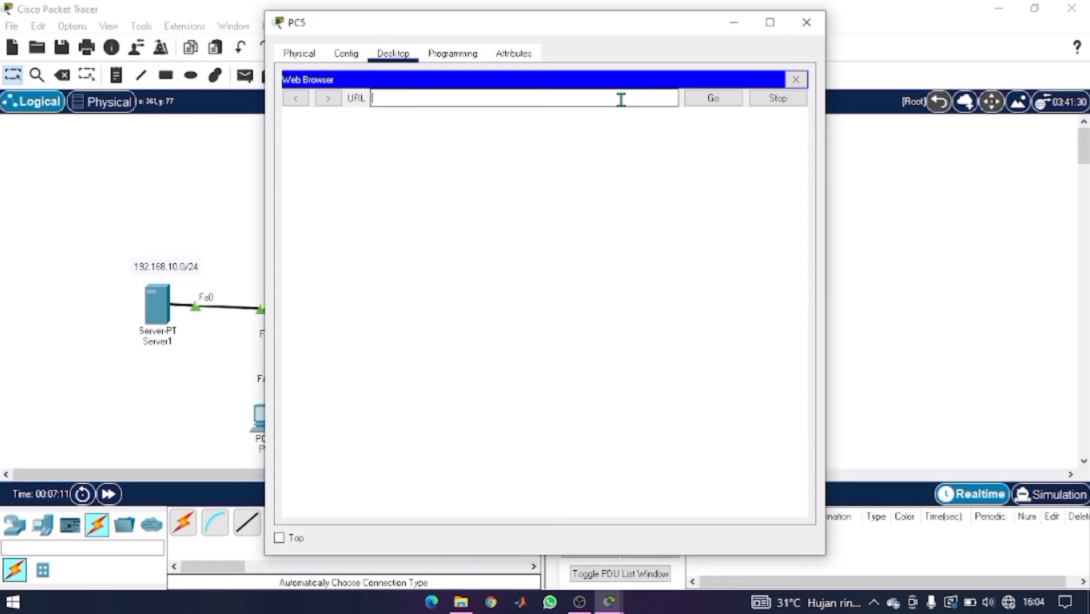
{"action": "type", "text": "putrianisa.hasti"}
{"action": "left_click", "coordinate": [734, 102]}
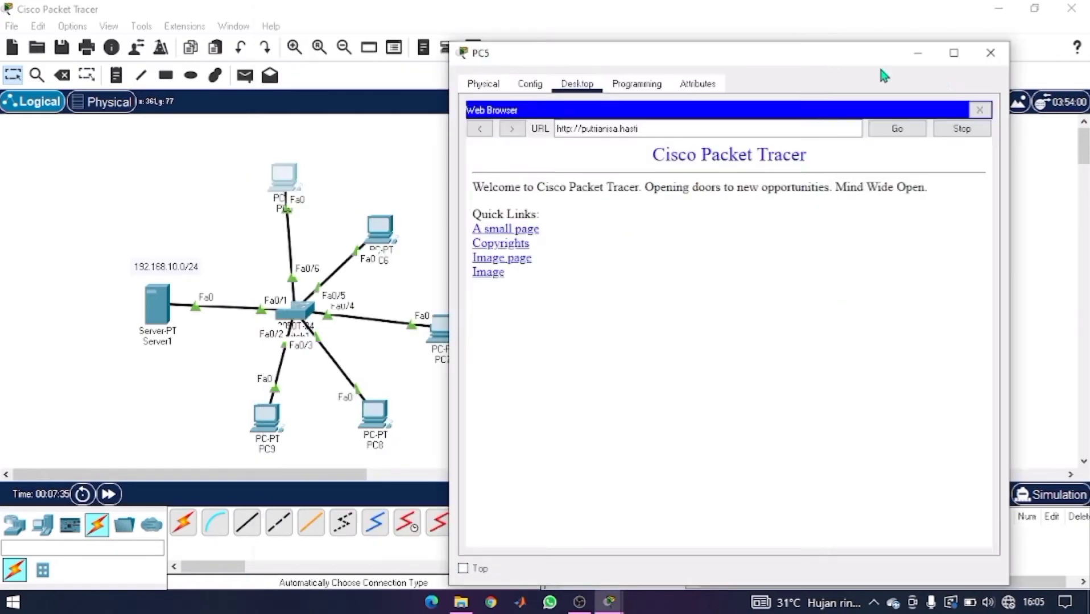
{"action": "left_click", "coordinate": [990, 52]}
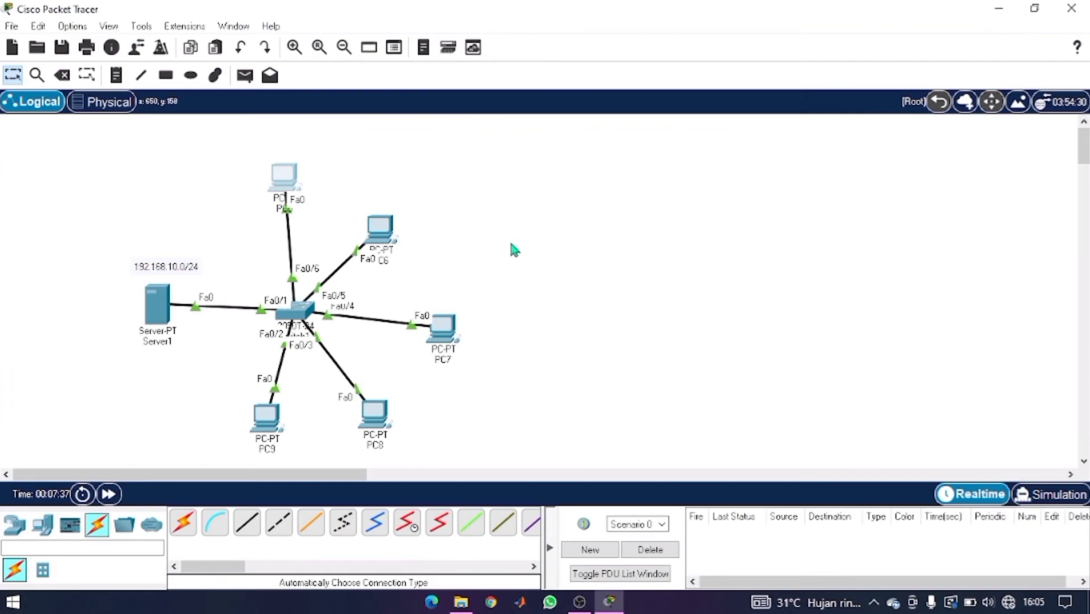
Enter the personal domain name in PC6's web browser, copy it, load the site, and close PC6's window.
{"action": "left_click", "coordinate": [391, 246]}
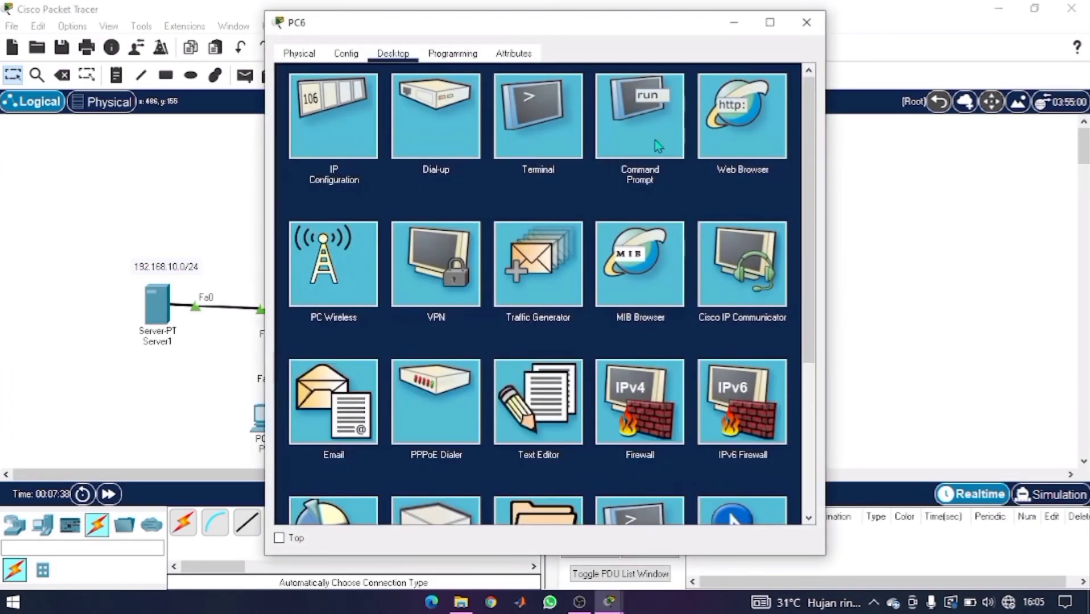
{"action": "left_click", "coordinate": [720, 136]}
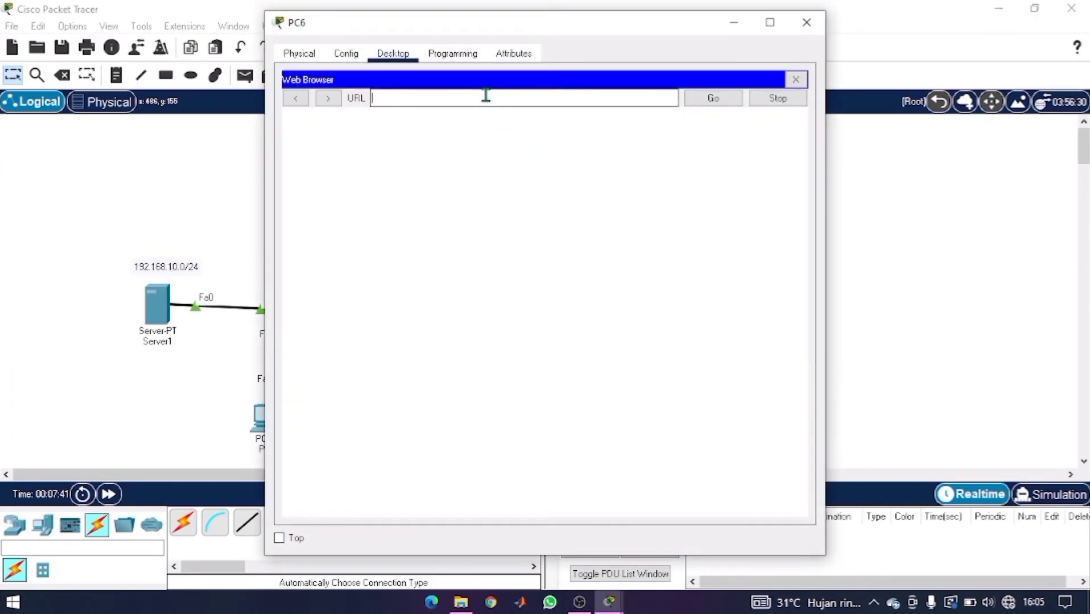
{"action": "type", "text": "putrianisa.hasti"}
{"action": "key", "text": "ctrl+a"}
{"action": "key", "text": "ctrl+c"}
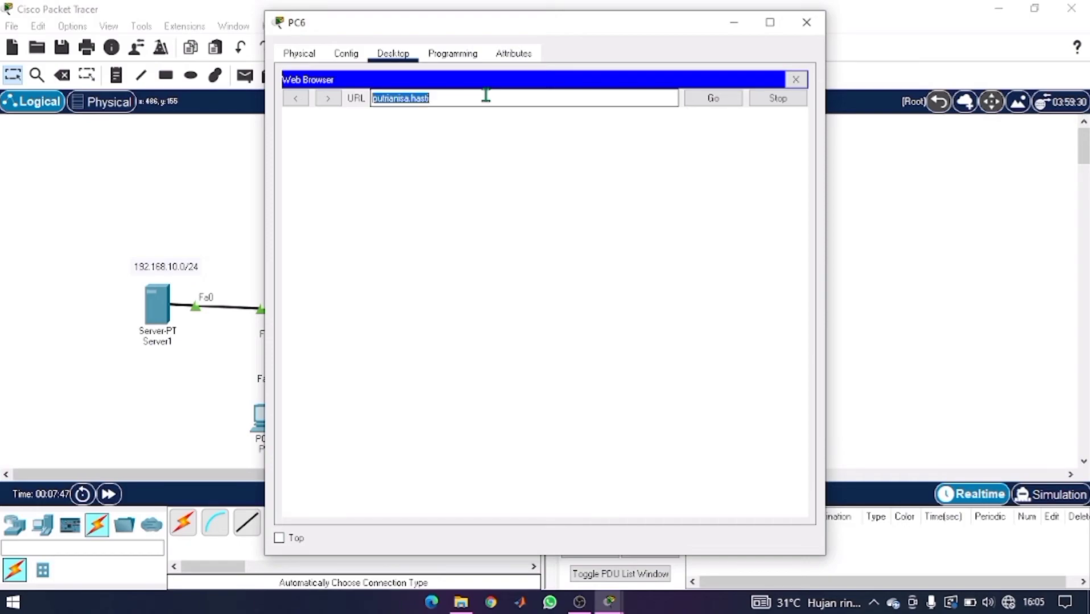
{"action": "left_click", "coordinate": [711, 100]}
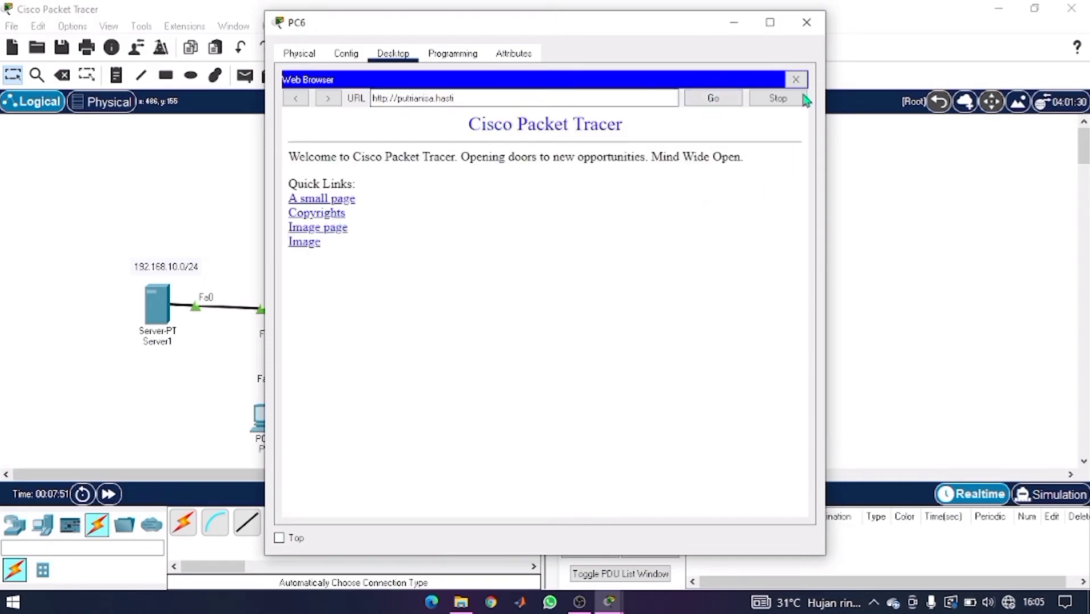
{"action": "left_click", "coordinate": [807, 22]}
Load the website in PC7's web browser using the copied domain name, and close PC7's window.
{"action": "left_click", "coordinate": [460, 331]}
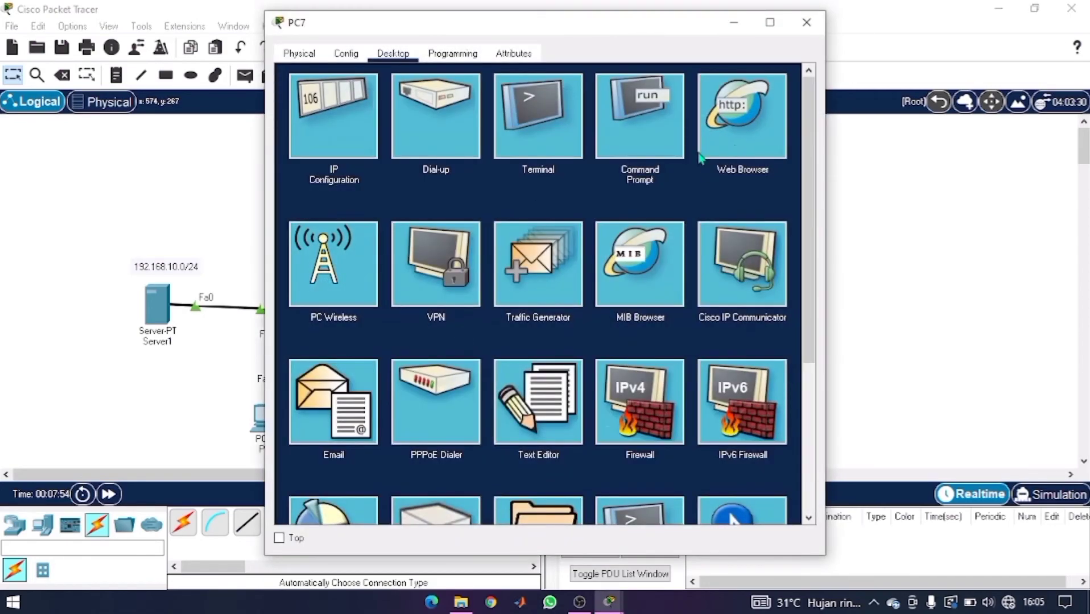
{"action": "left_click", "coordinate": [701, 158]}
{"action": "left_click", "coordinate": [600, 104]}
{"action": "key", "text": "ctrl+v"}
{"action": "left_click", "coordinate": [723, 101]}
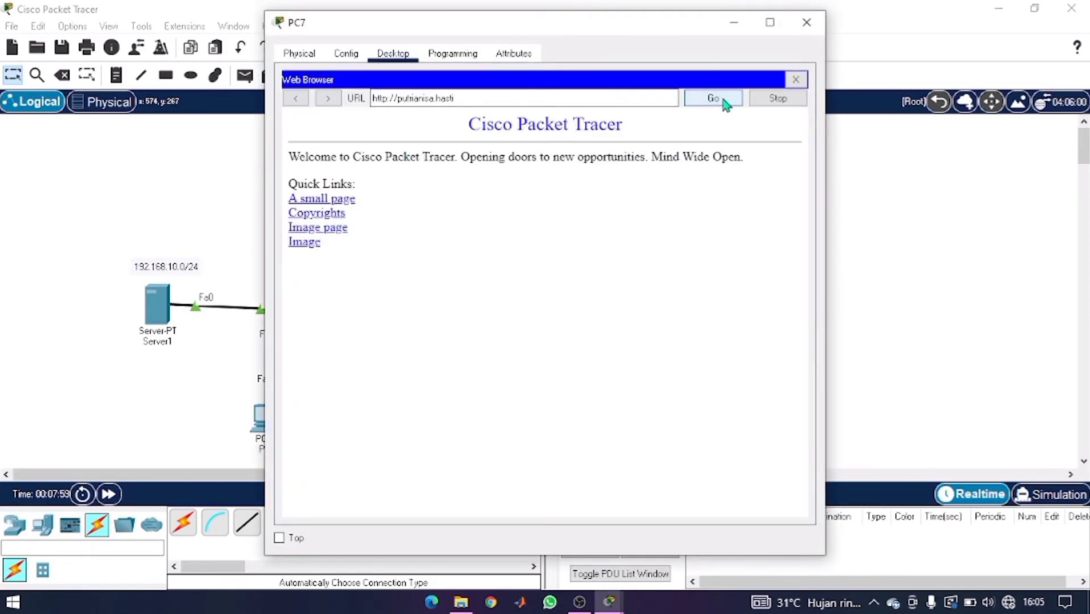
{"action": "left_click", "coordinate": [806, 22]}
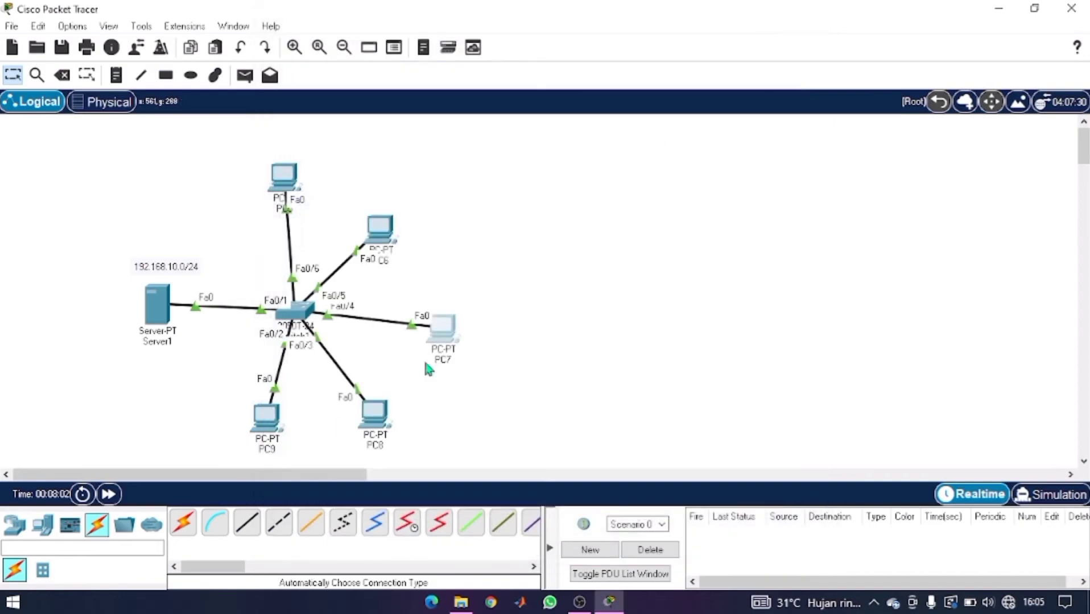
Load the website in PC8's web browser using the copied domain name, and close PC8's window.
{"action": "left_click", "coordinate": [373, 424]}
{"action": "left_click", "coordinate": [747, 128]}
{"action": "left_click", "coordinate": [569, 103]}
{"action": "key", "text": "ctrl+v"}
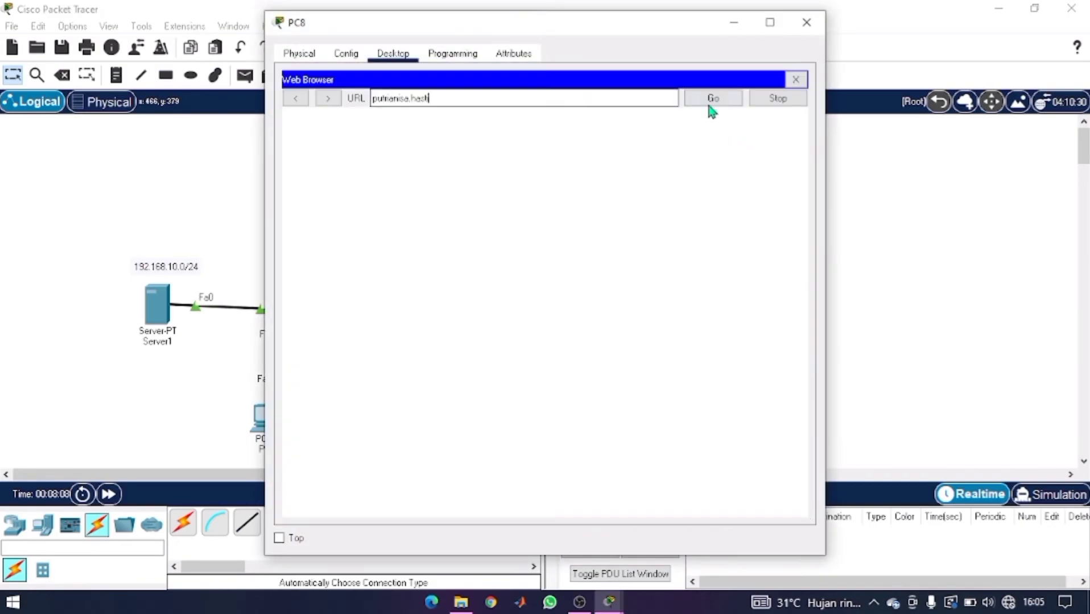
{"action": "left_click", "coordinate": [710, 98]}
{"action": "left_click", "coordinate": [806, 22]}
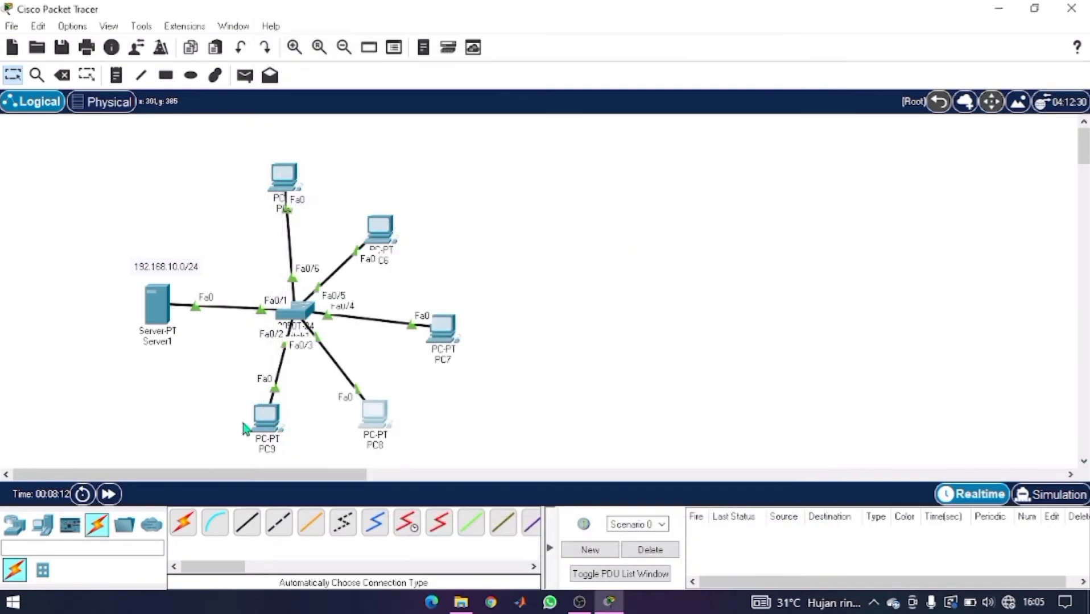
Load the website in PC9's web browser using the copied domain name, and close PC9's window.
{"action": "left_click", "coordinate": [262, 420]}
{"action": "left_click", "coordinate": [747, 120]}
{"action": "left_click", "coordinate": [492, 97]}
{"action": "key", "text": "ctrl+v"}
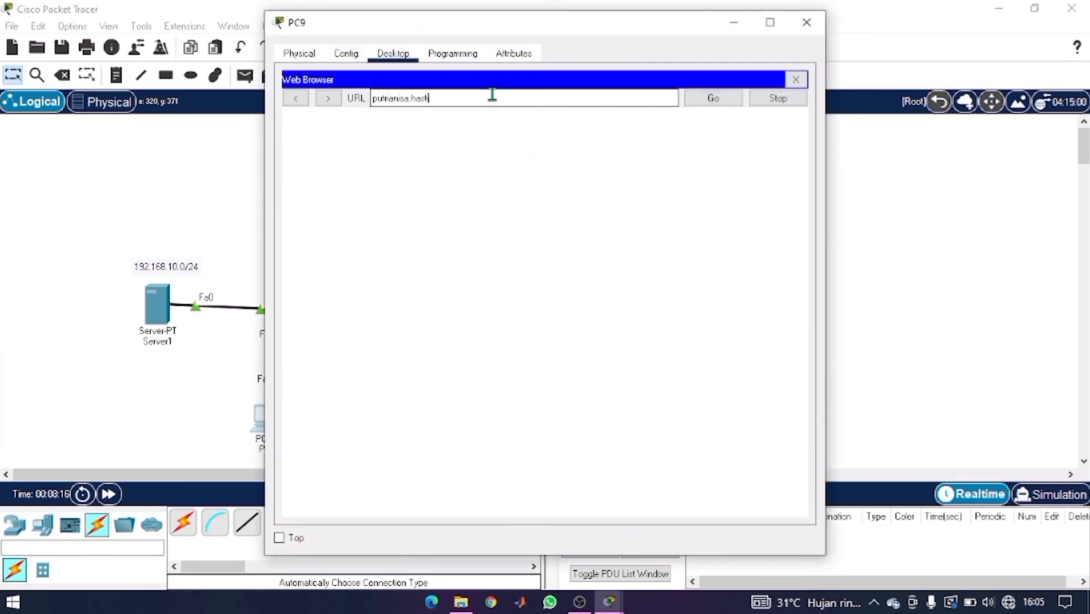
{"action": "left_click", "coordinate": [712, 100]}
{"action": "left_click", "coordinate": [807, 22]}
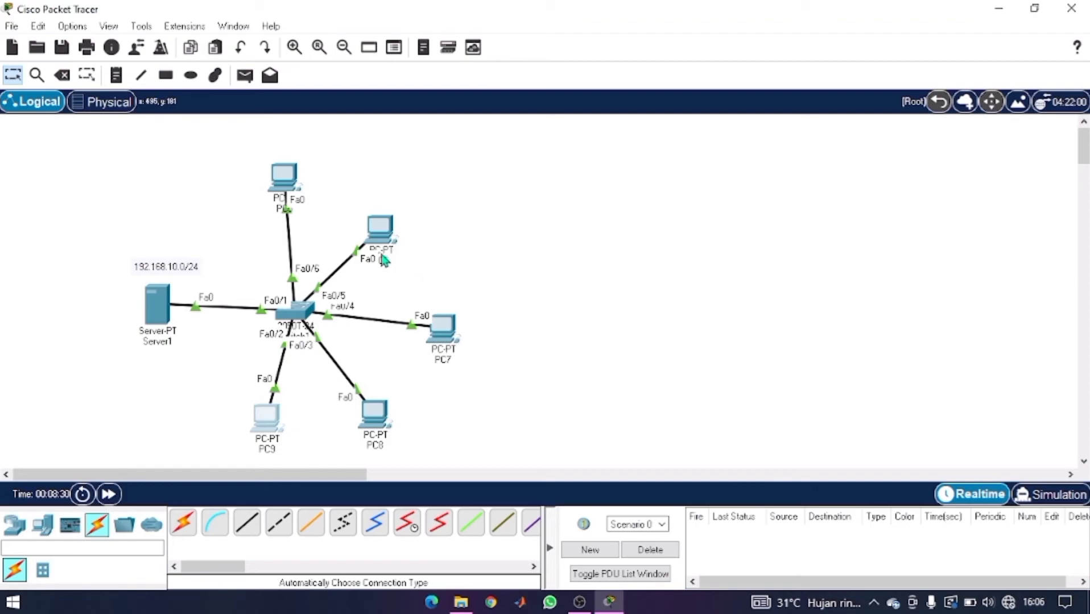
Change PC5's IPv4 DNS server to 192.168.10.0 and close its window.
{"action": "left_click", "coordinate": [285, 177]}
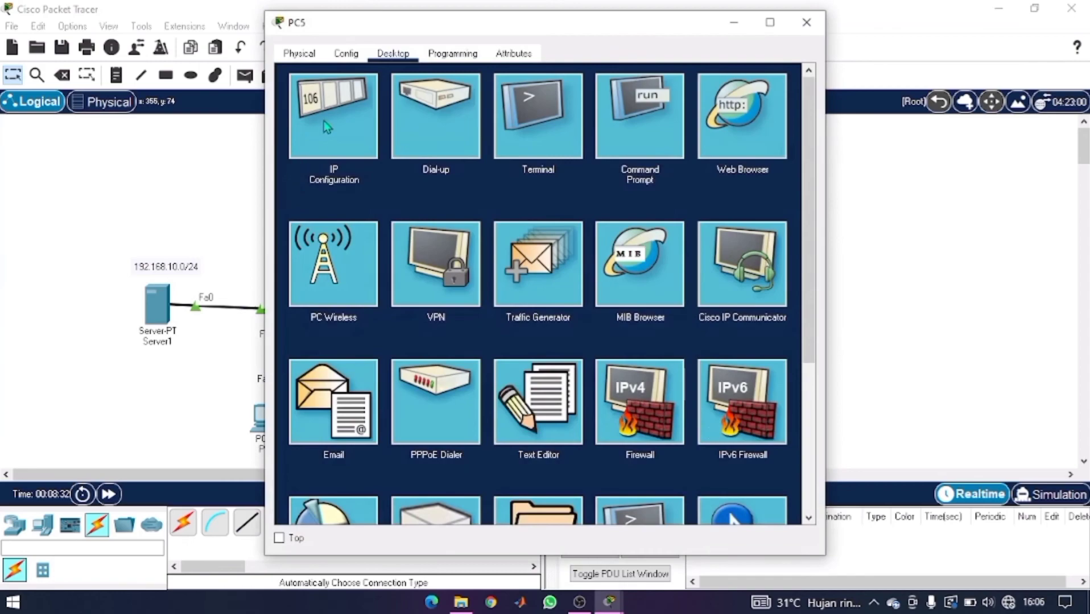
{"action": "left_click", "coordinate": [319, 134]}
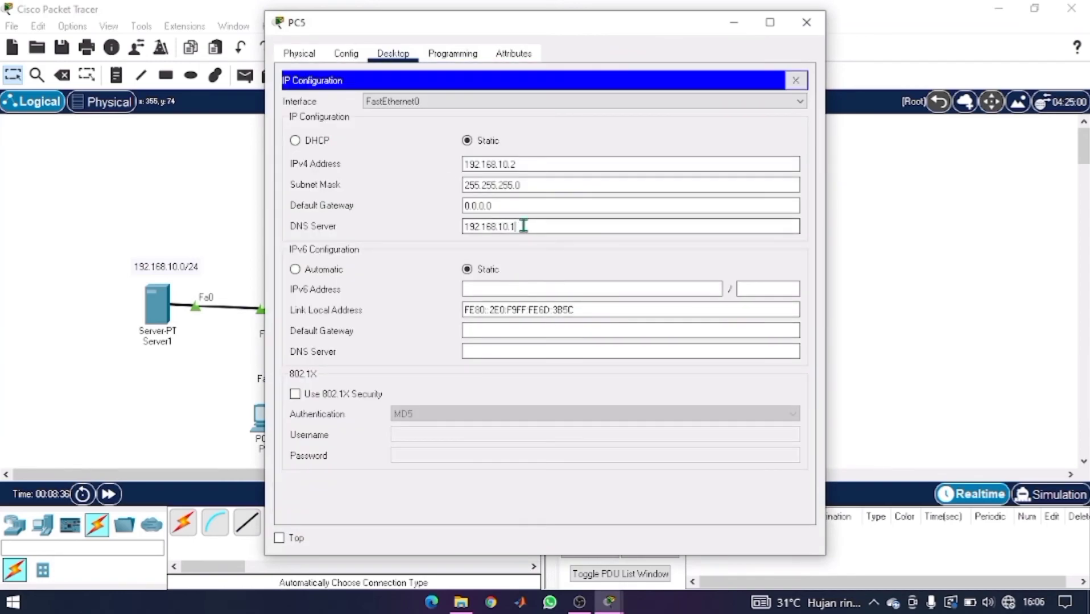
{"action": "key", "text": "BackSpace"}
{"action": "type", "text": "0"}
{"action": "left_click", "coordinate": [815, 30]}
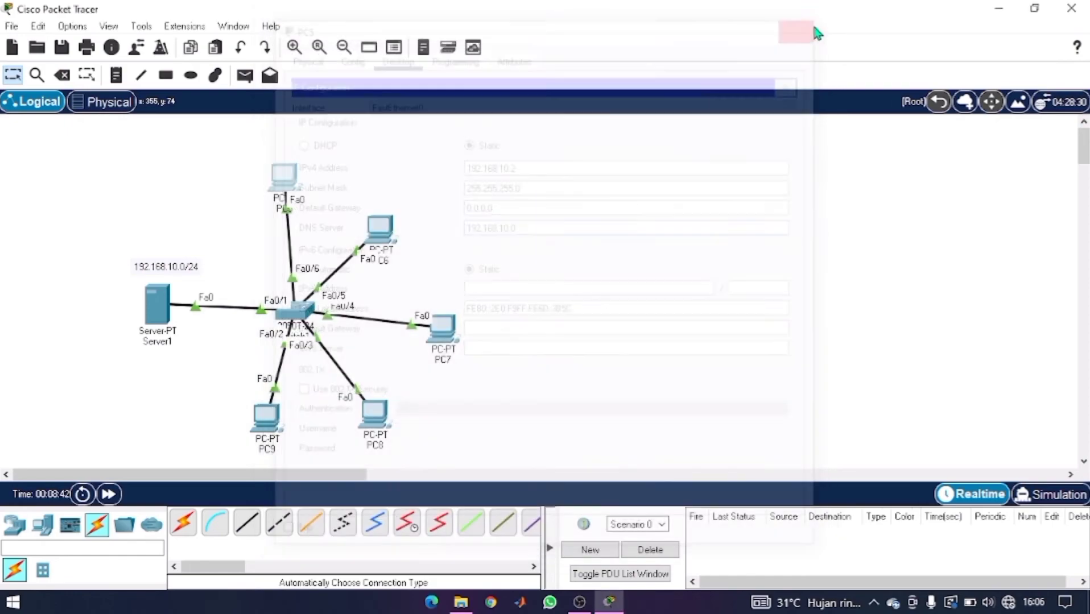
Request the personal domain name in PC5's web browser to test name resolution with the changed DNS server.
{"action": "left_click", "coordinate": [292, 183]}
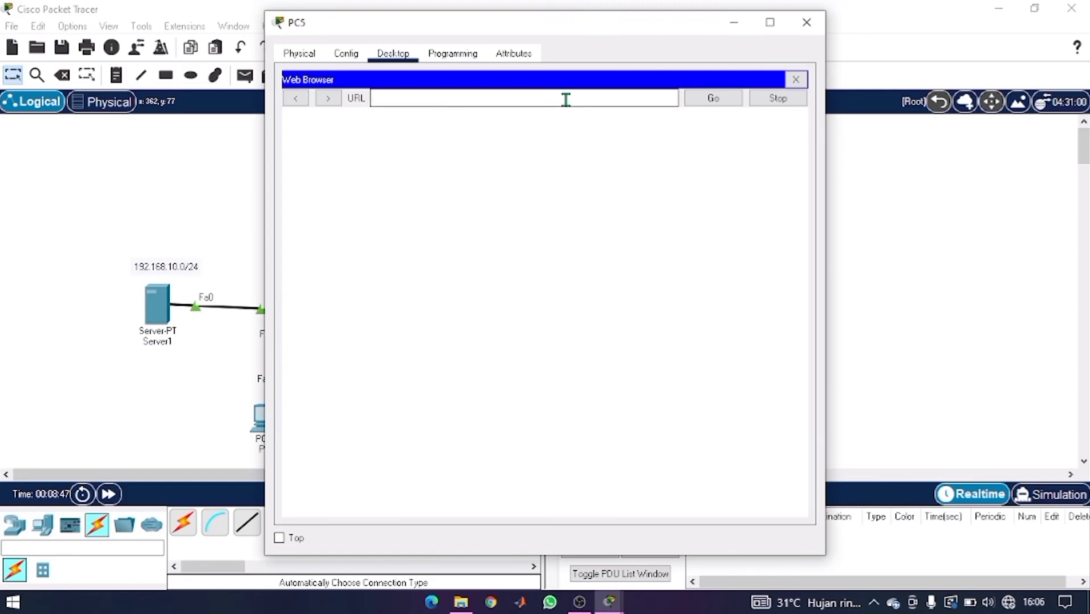
{"action": "type", "text": "putrianisa.hasti"}
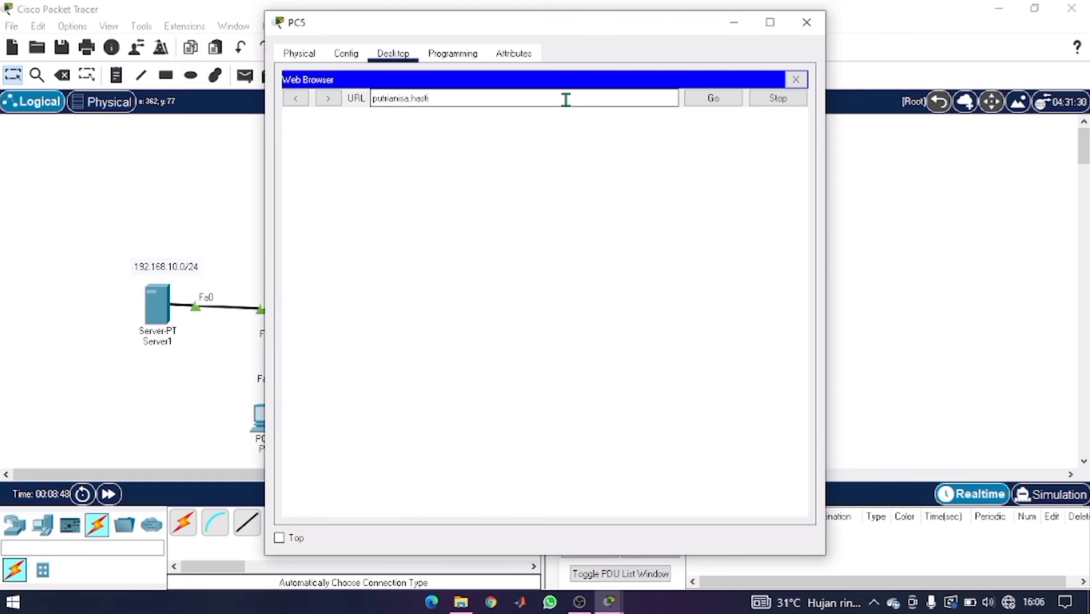
{"action": "left_click", "coordinate": [735, 101]}
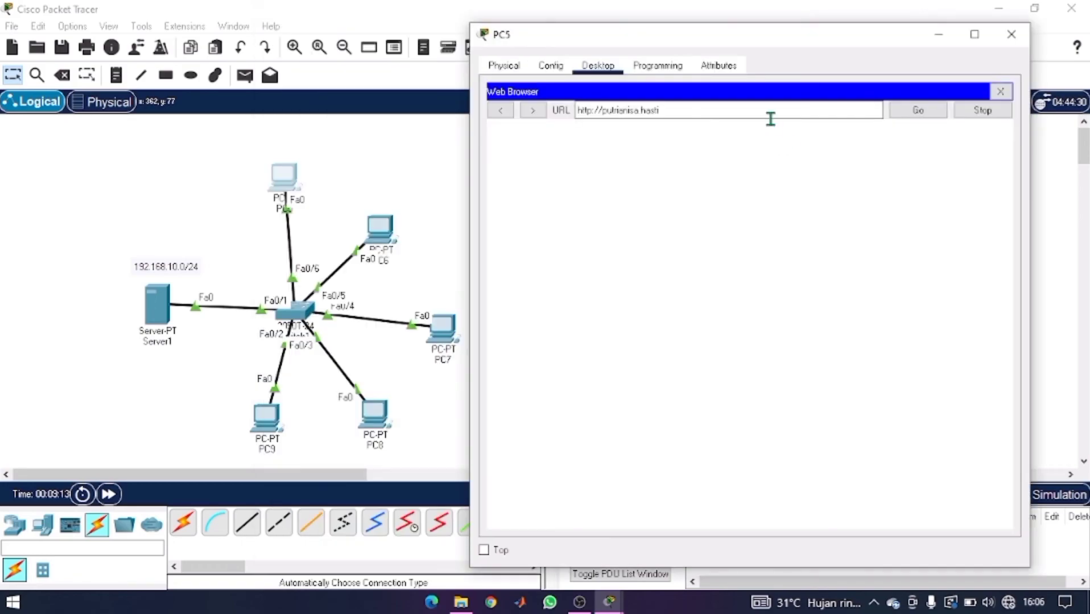
Try to load the address 192.168.10.0 in PC5's web browser in place of the domain name.
{"action": "left_click", "coordinate": [770, 117]}
{"action": "key", "text": "ctrl+a"}
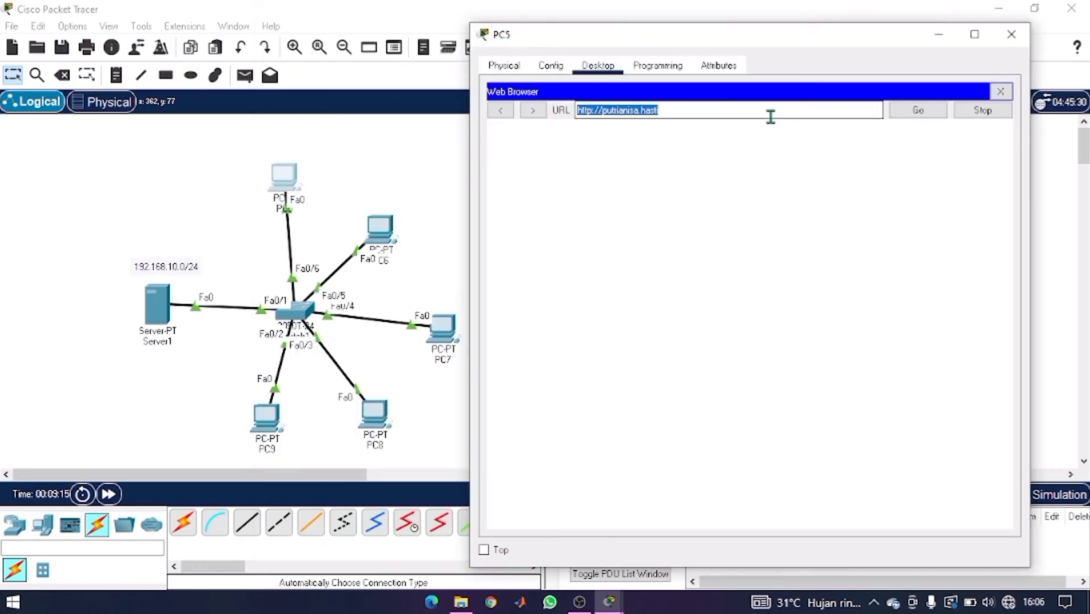
{"action": "type", "text": "19"}
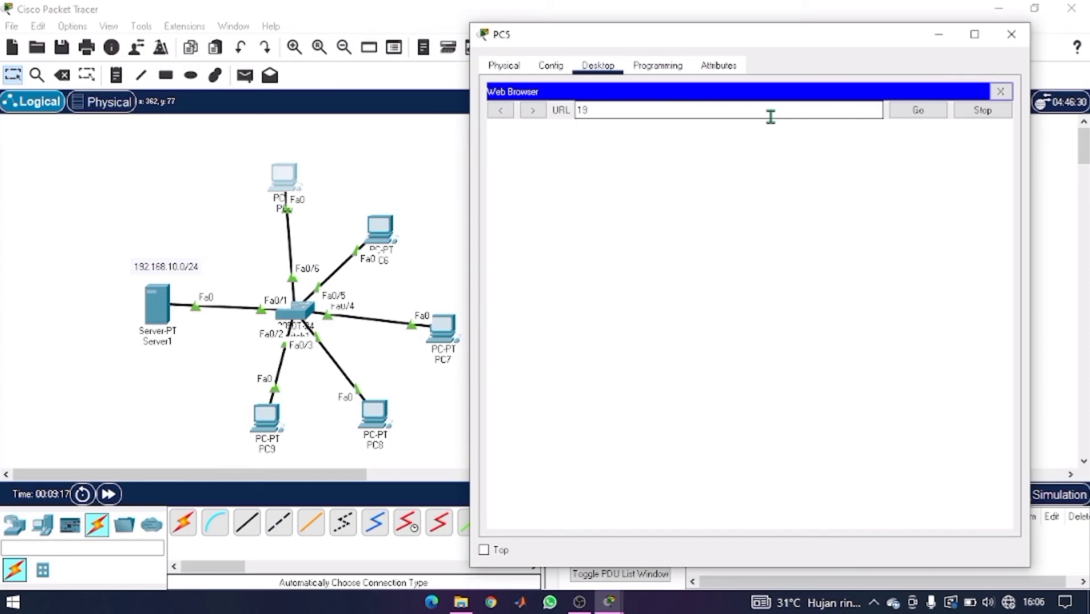
{"action": "type", "text": "2.168.10.0"}
{"action": "left_click", "coordinate": [933, 120]}
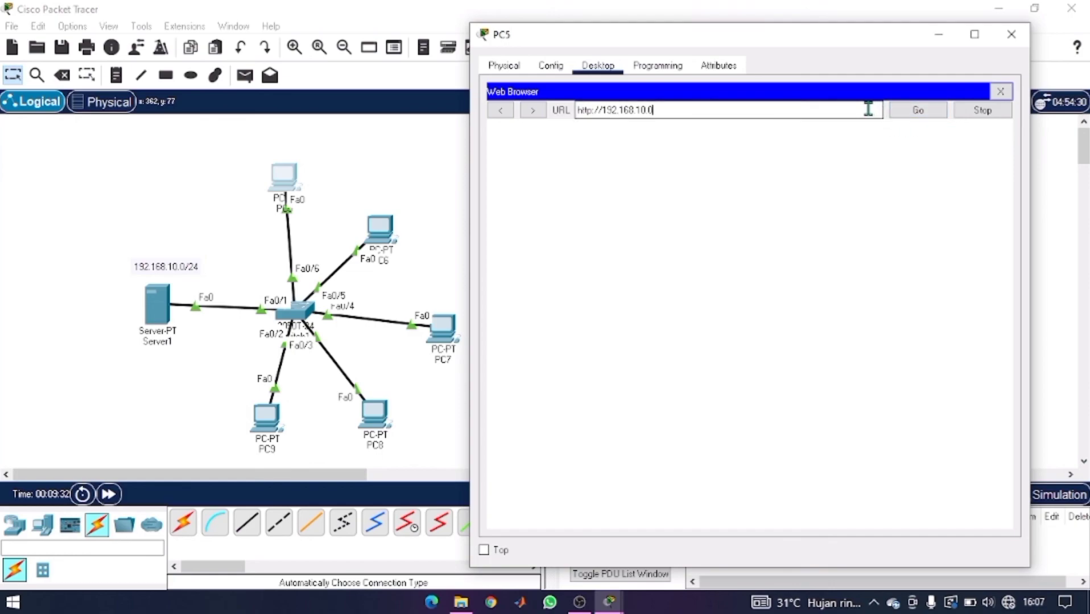
Load the server's website by its IP address 192.168.10.1 in PC5's web browser, and close the browser.
{"action": "key", "text": "BackSpace"}
{"action": "type", "text": "1"}
{"action": "left_click", "coordinate": [915, 111]}
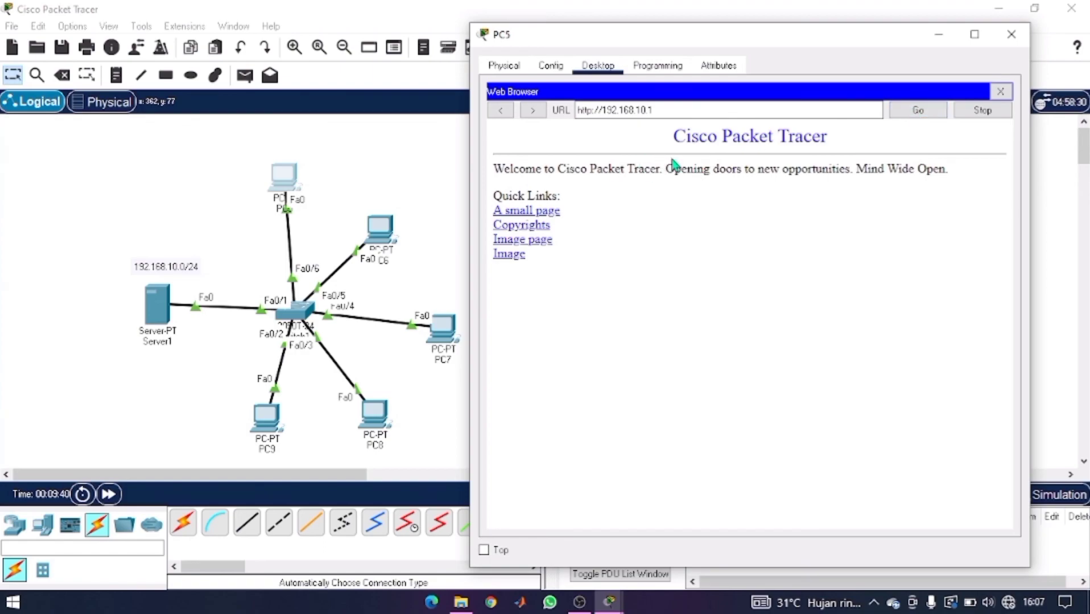
{"action": "left_click", "coordinate": [1001, 92]}
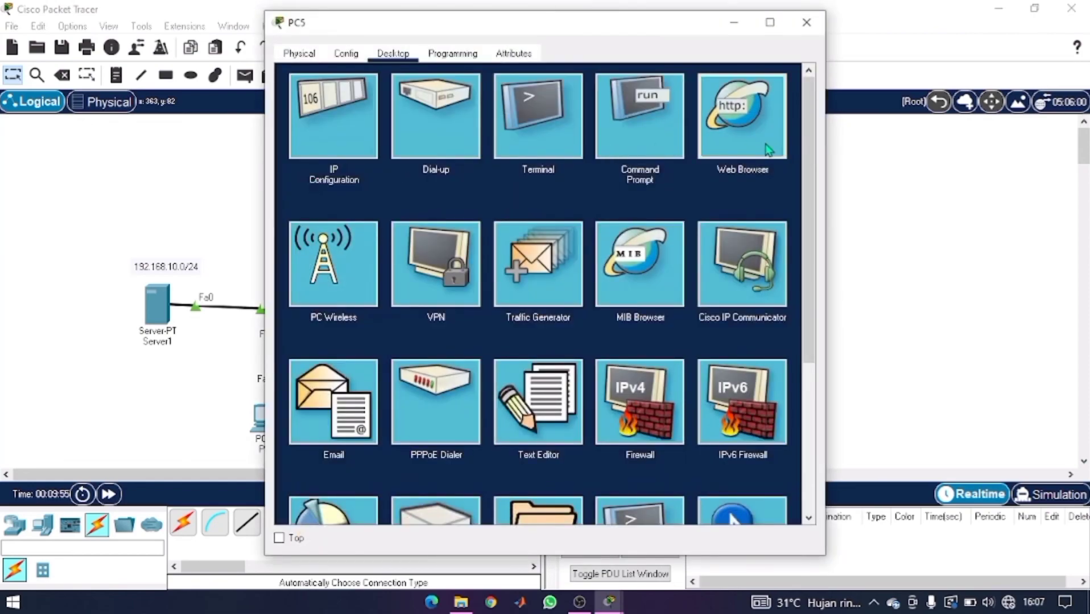
Set PC5's IPv4 DNS server back to 192.168.10.1 and close its window.
{"action": "left_click", "coordinate": [769, 150]}
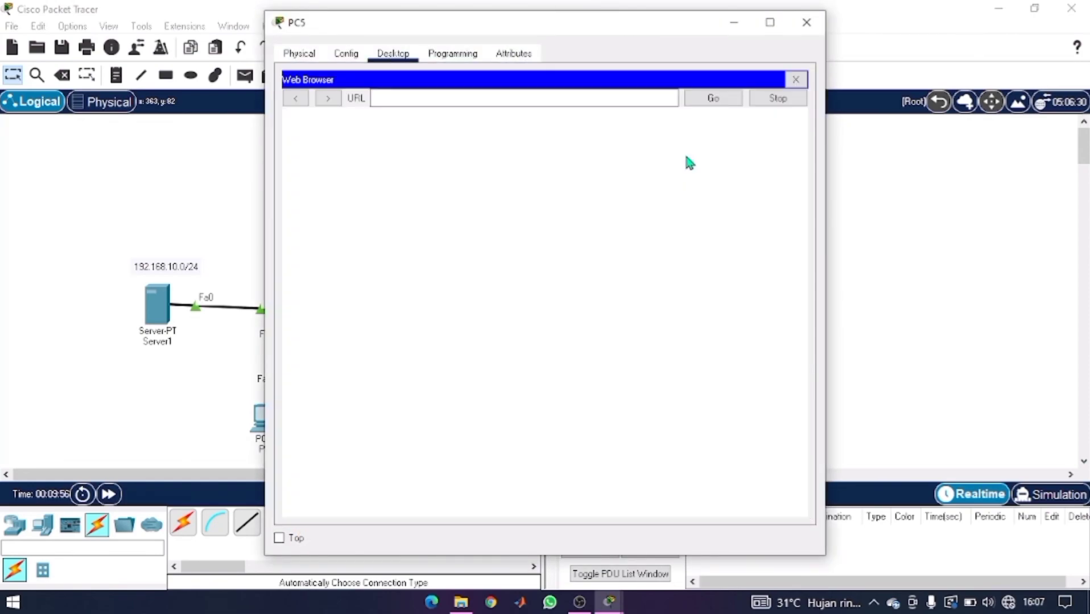
{"action": "left_click", "coordinate": [807, 22]}
{"action": "left_click", "coordinate": [273, 178]}
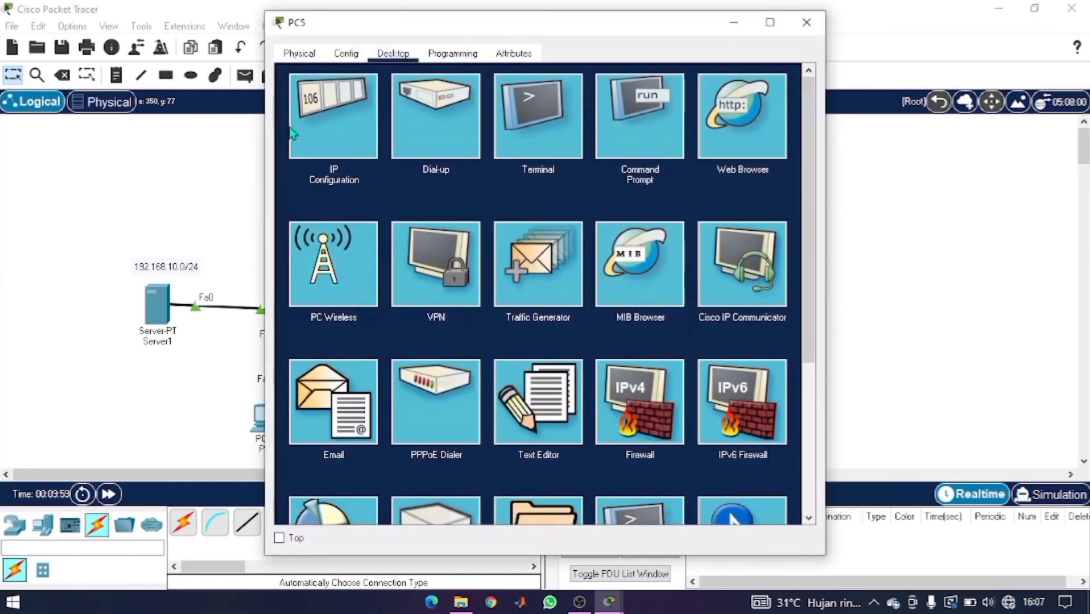
{"action": "left_click", "coordinate": [318, 126]}
{"action": "left_click", "coordinate": [531, 227]}
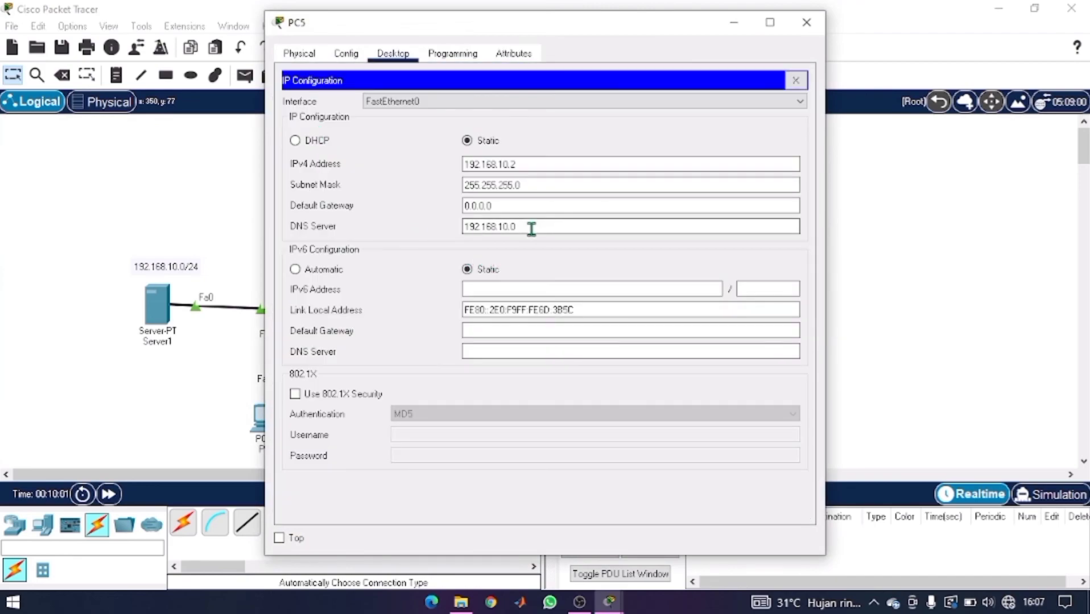
{"action": "key", "text": "BackSpace"}
{"action": "type", "text": "1"}
{"action": "left_click", "coordinate": [822, 26]}
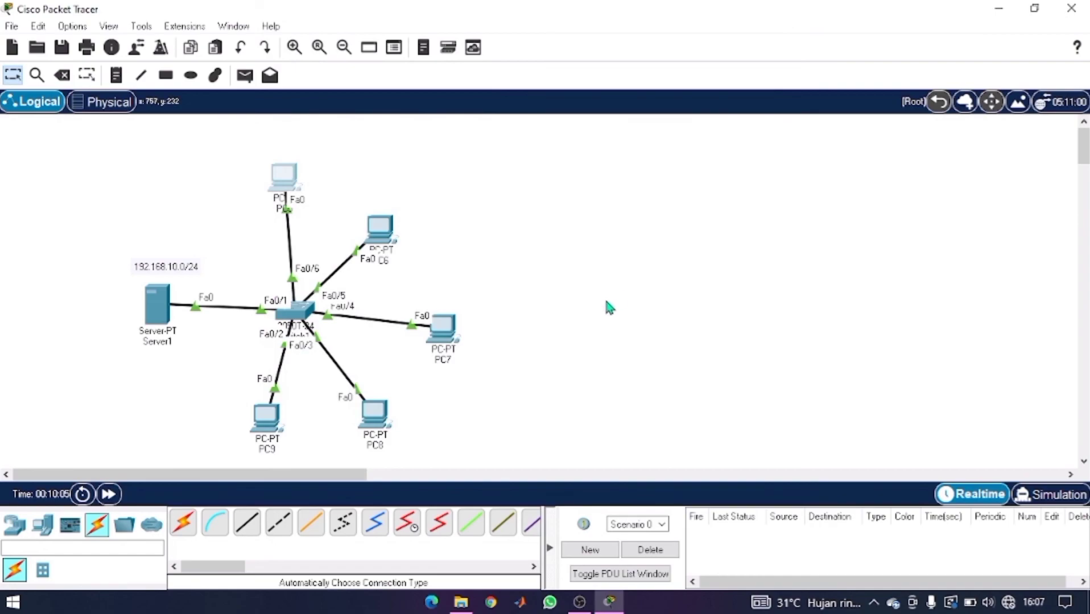